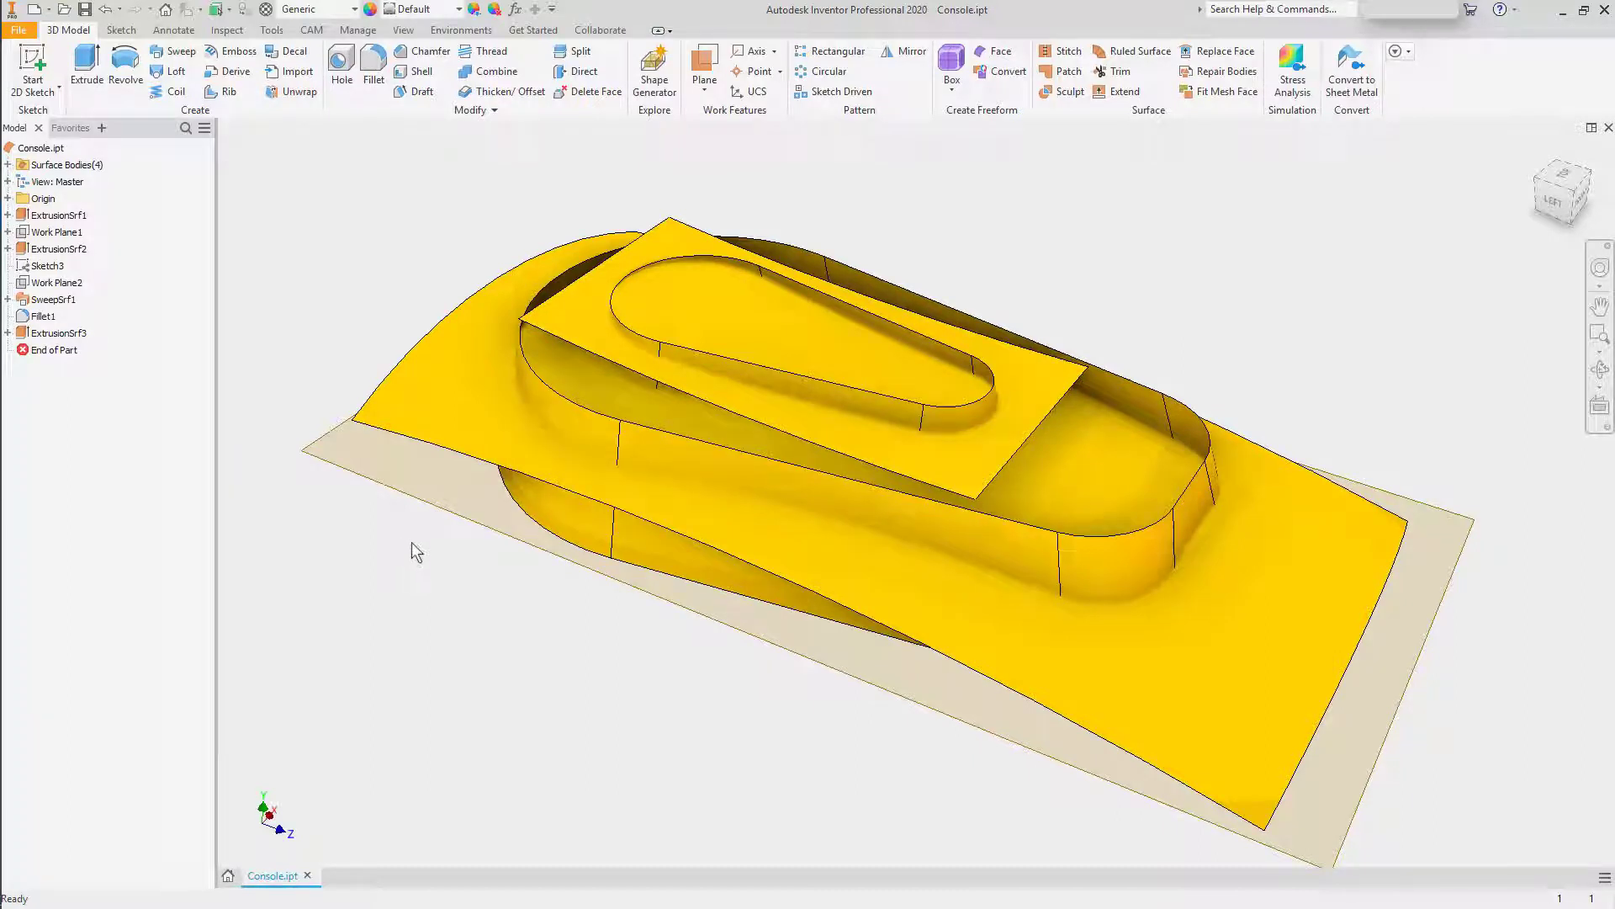
pyautogui.click(67, 249)
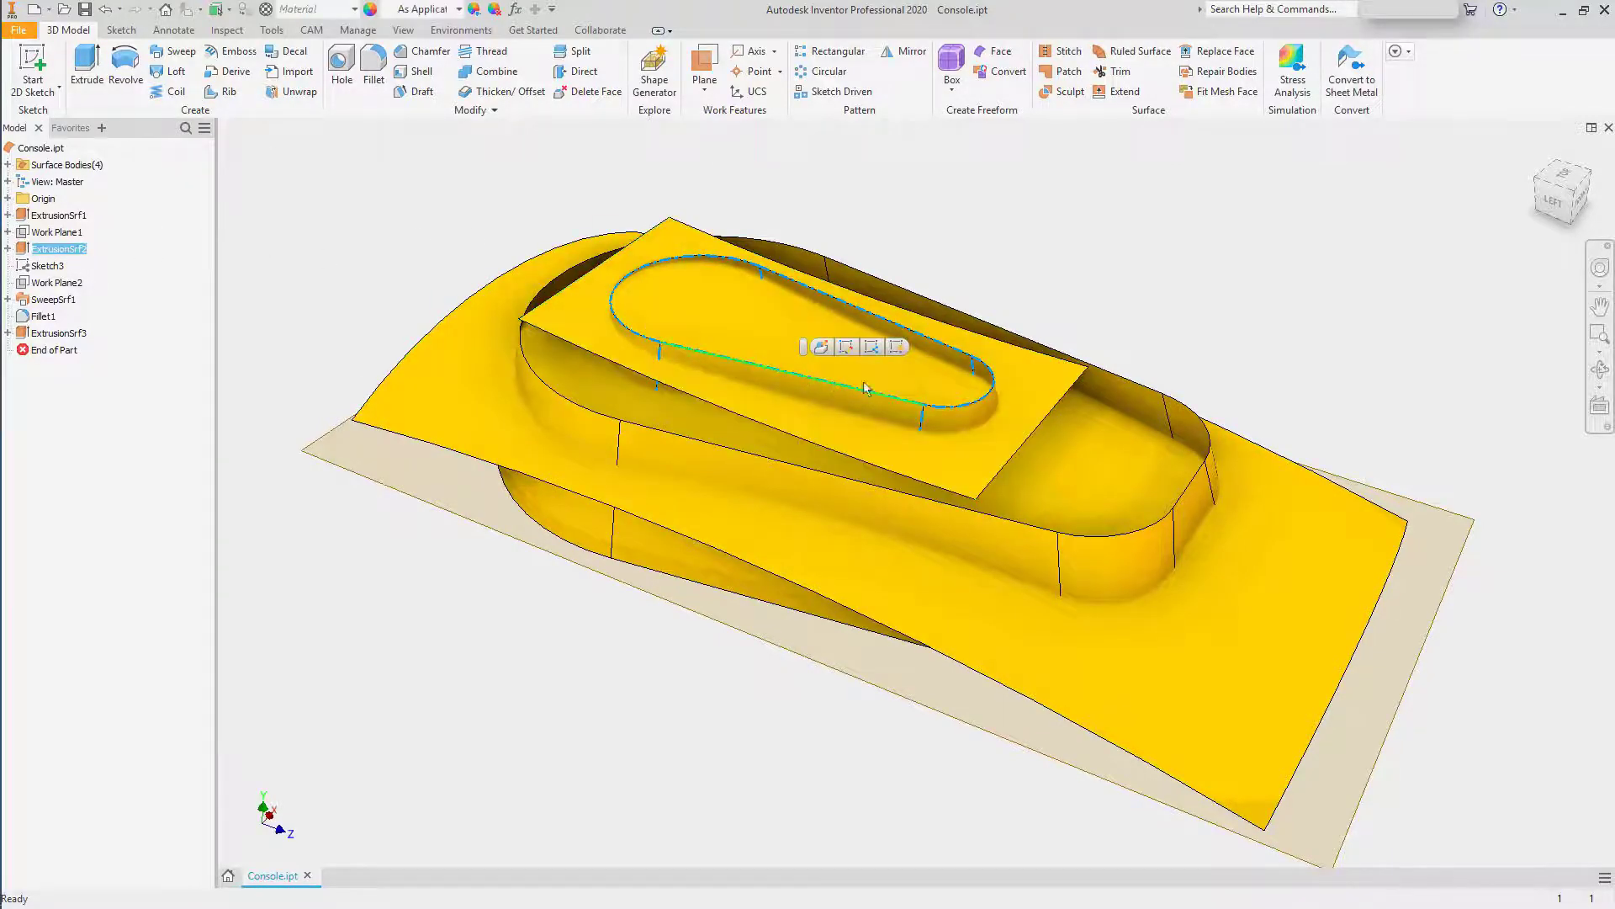
pyautogui.press('Escape')
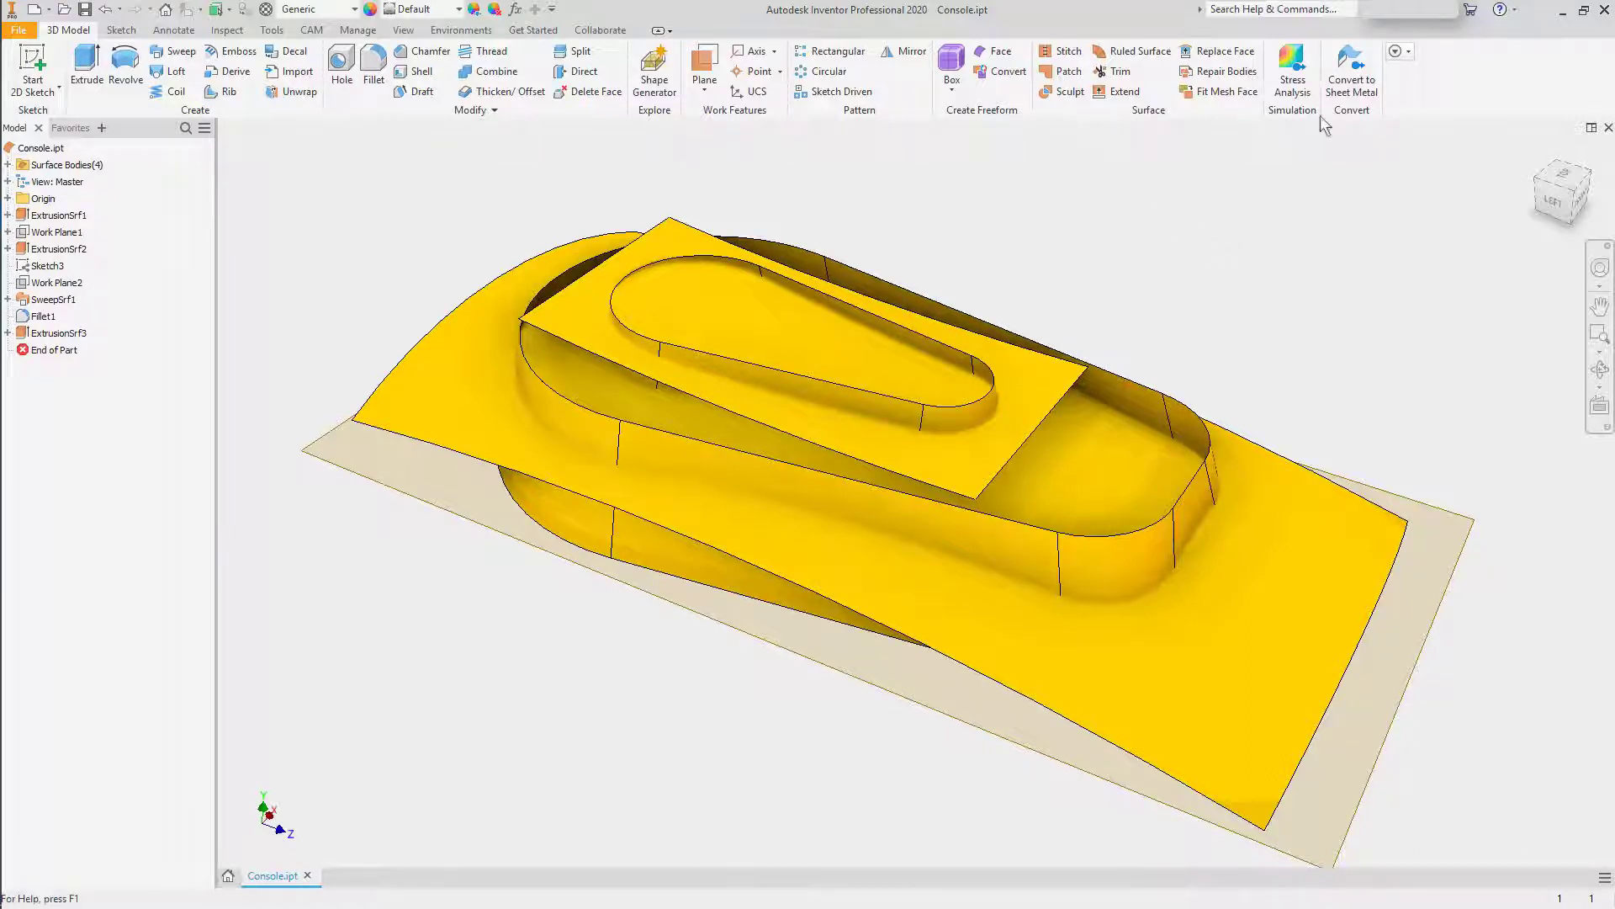
pyautogui.click(1408, 52)
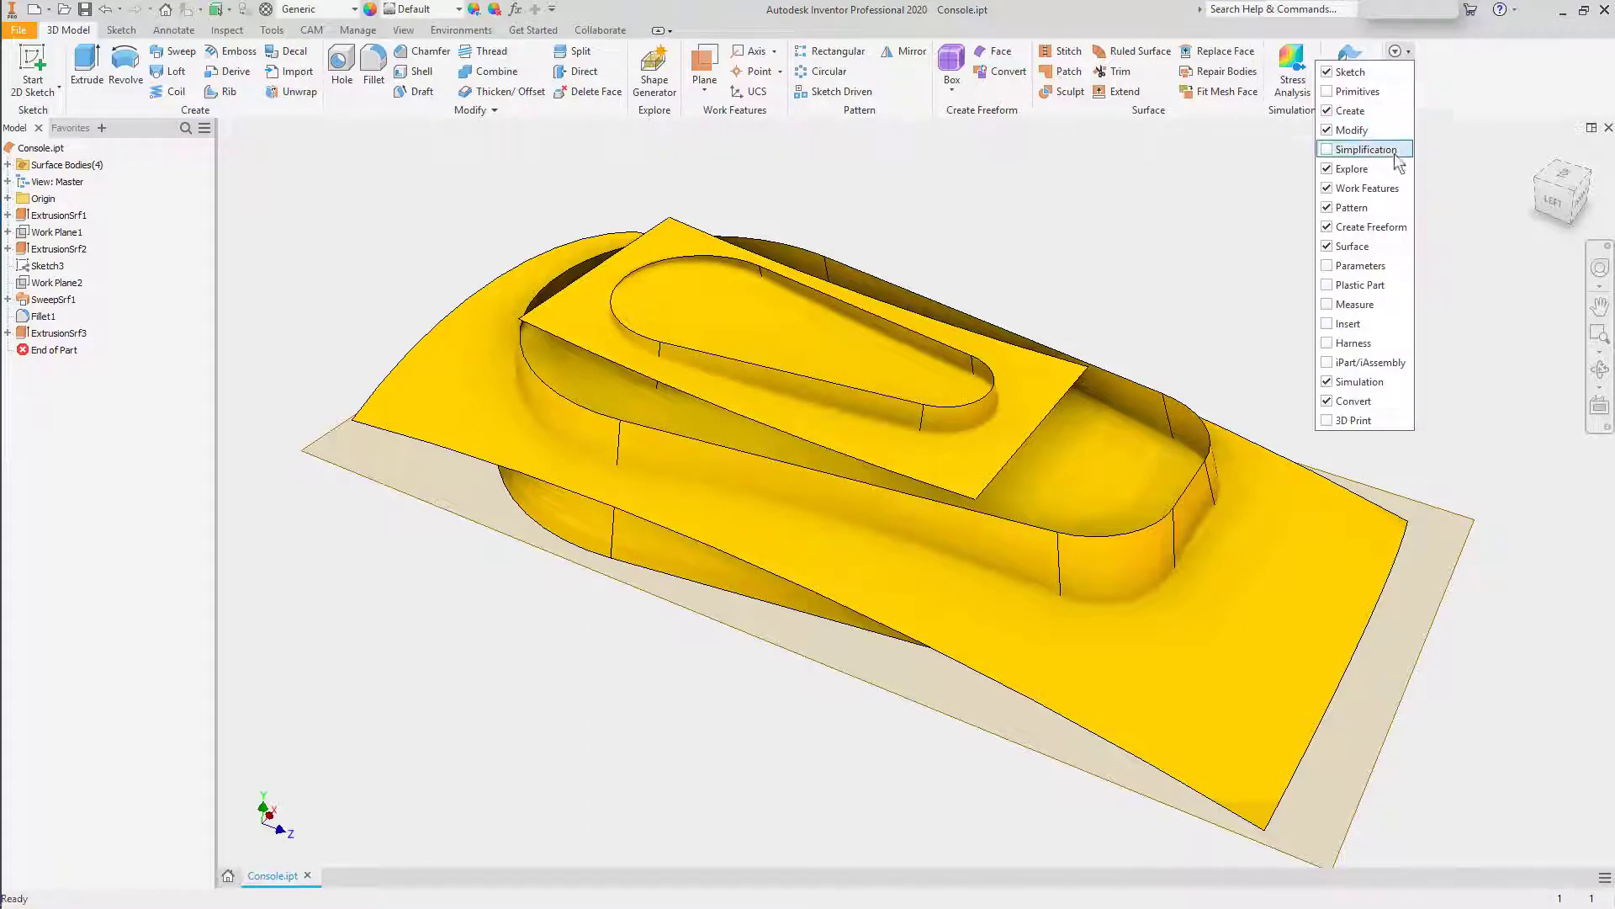
pyautogui.click(1224, 235)
# Trim away the inner oval wall above the rectangular surface using that surface as cutting tool, and hide the rectangular surface
pyautogui.click(1116, 71)
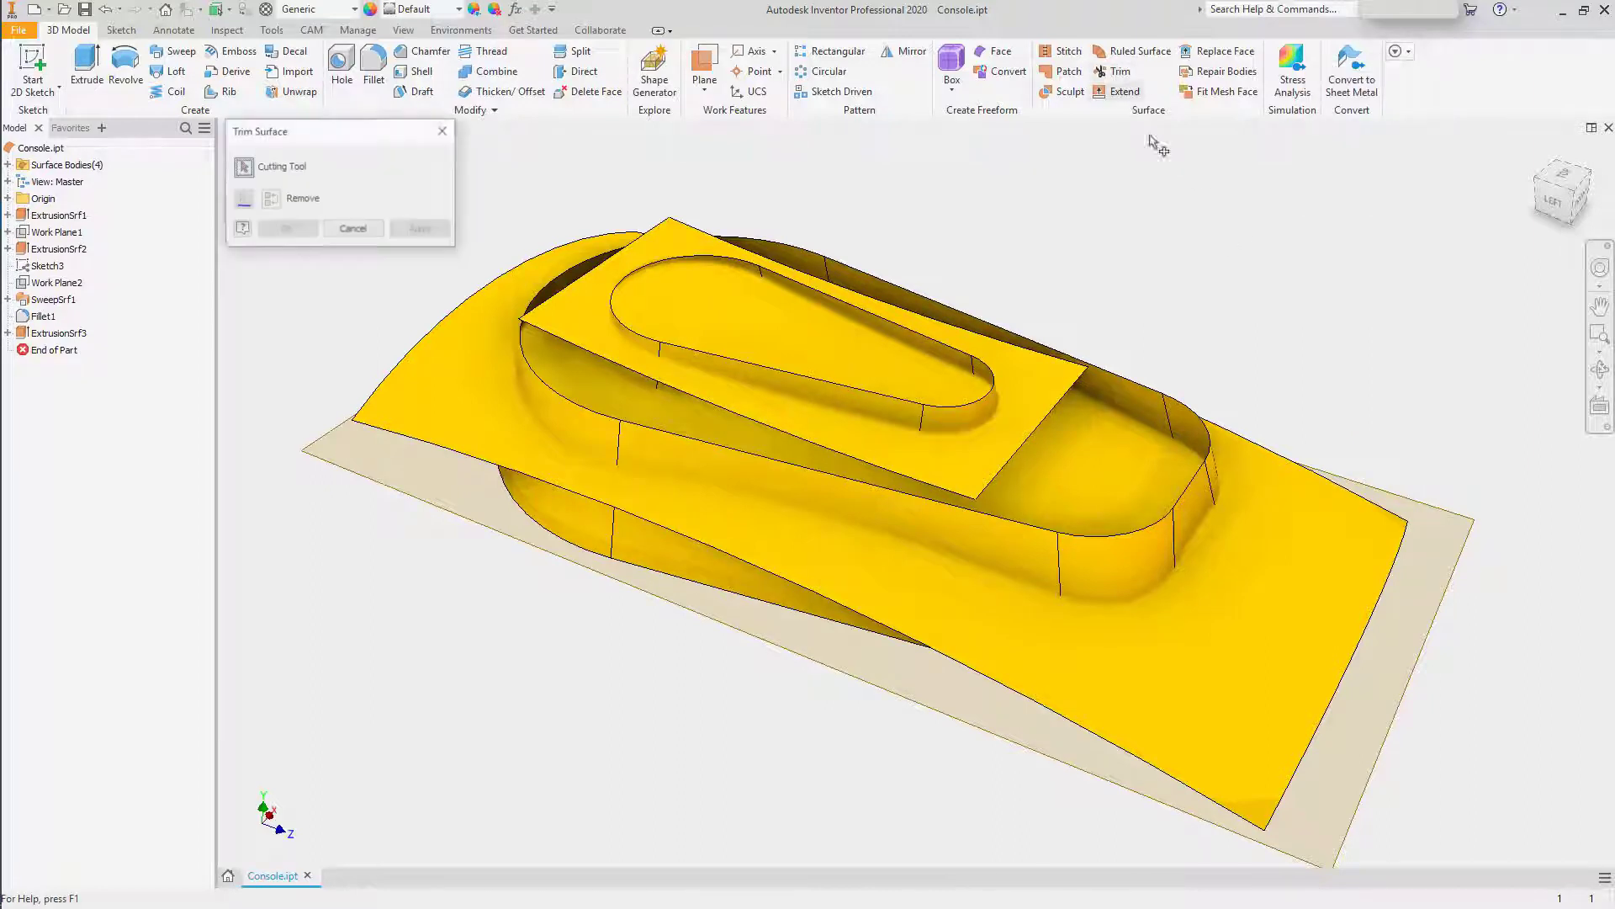
pyautogui.click(1051, 372)
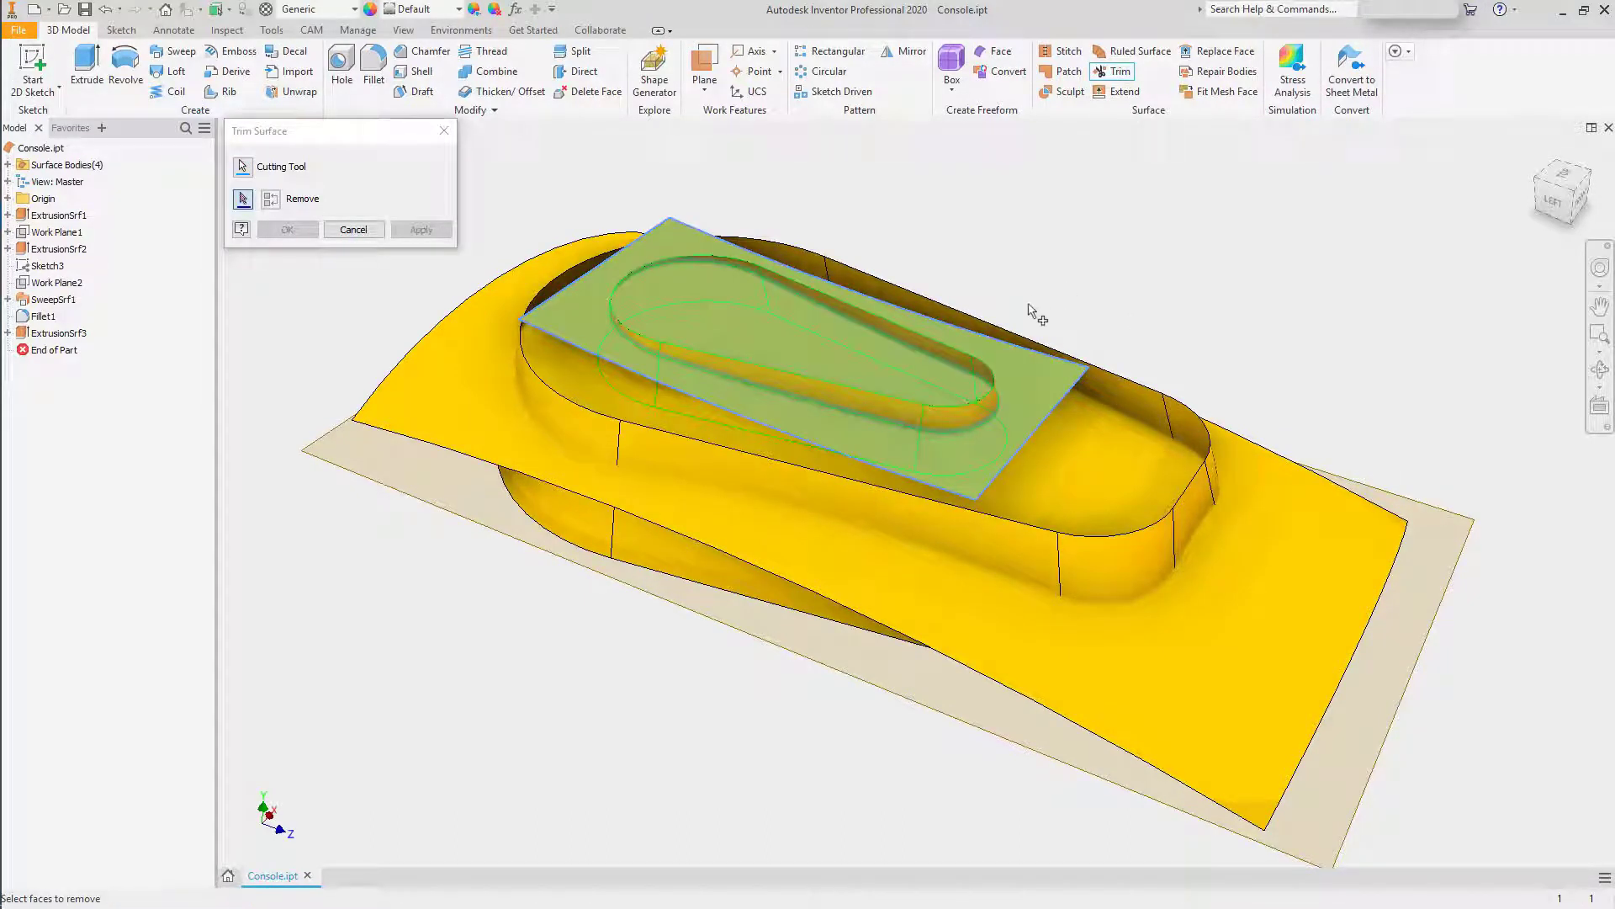
pyautogui.click(963, 355)
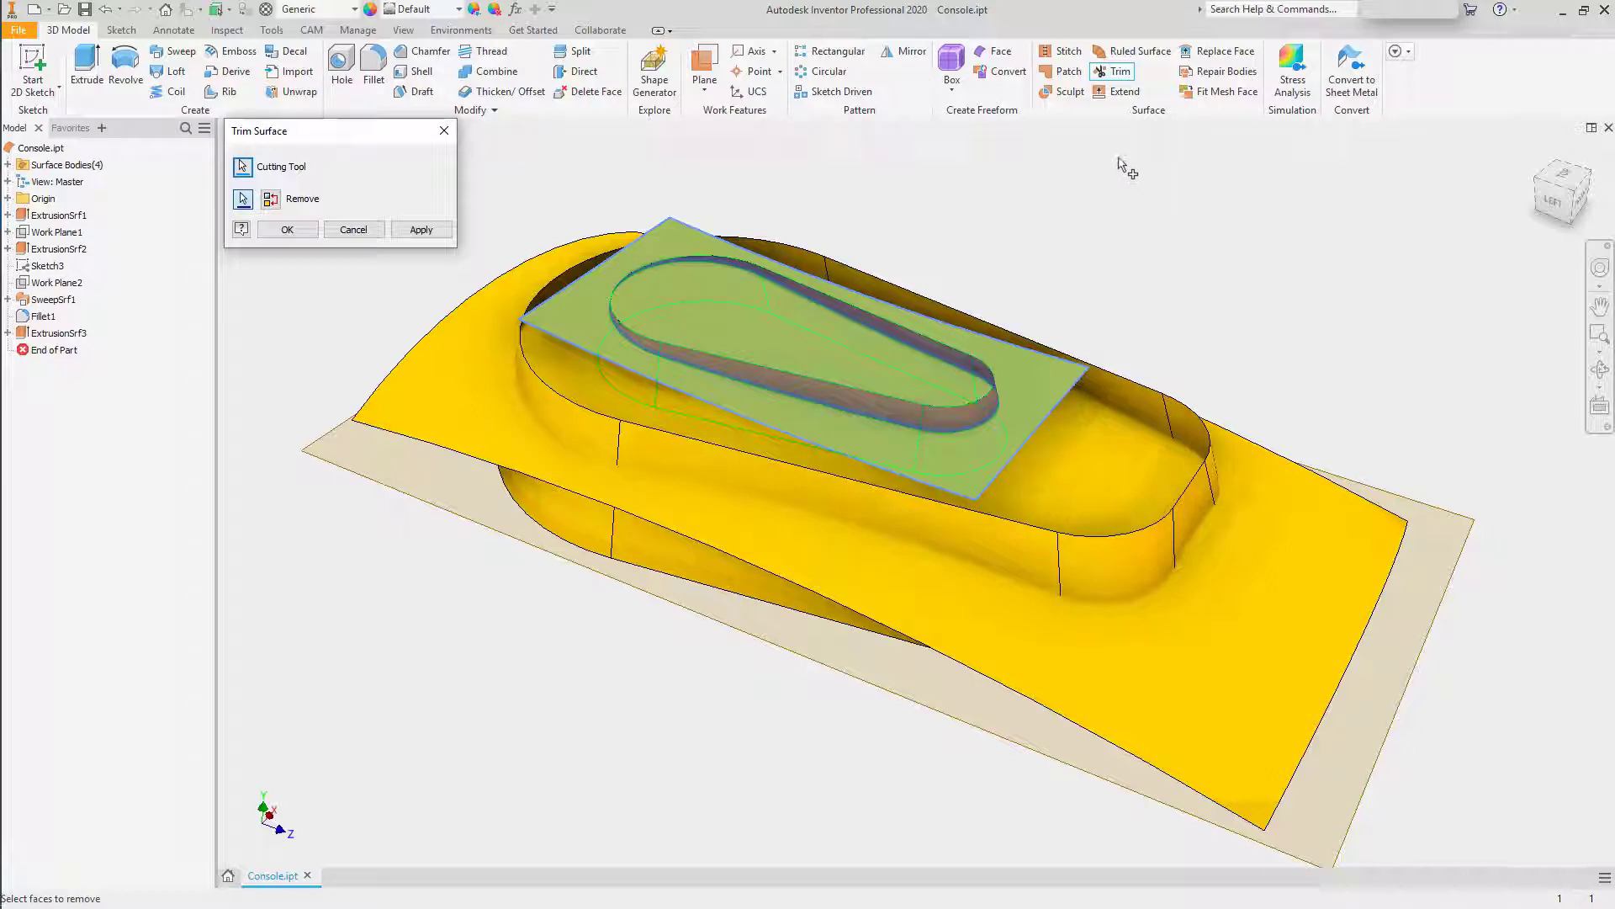
pyautogui.click(287, 230)
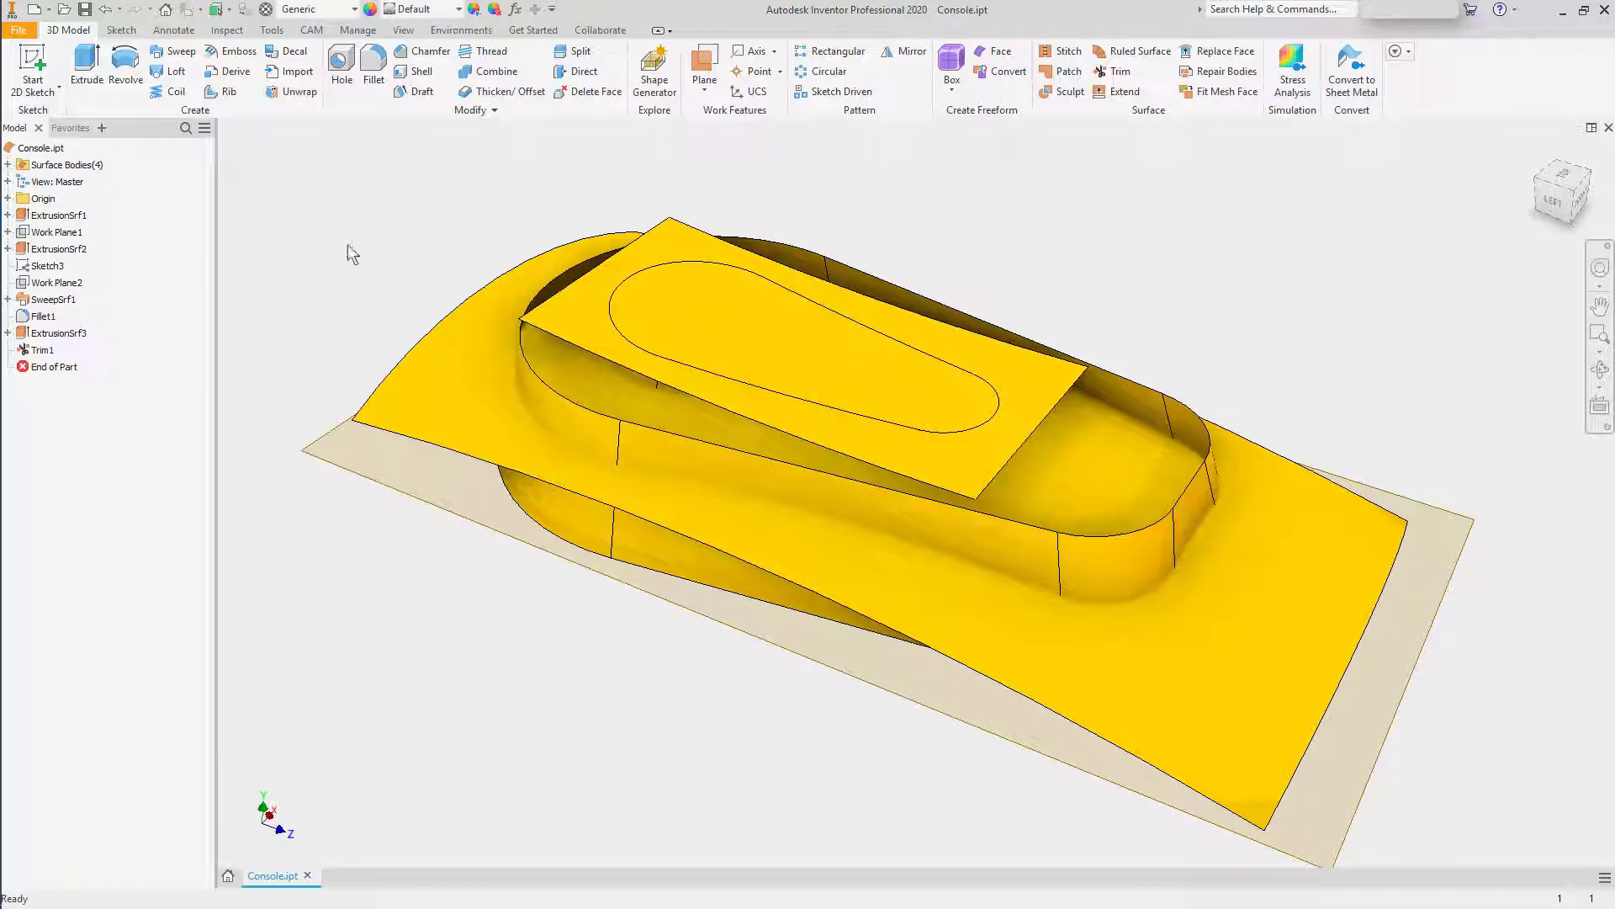
pyautogui.rightClick(84, 334)
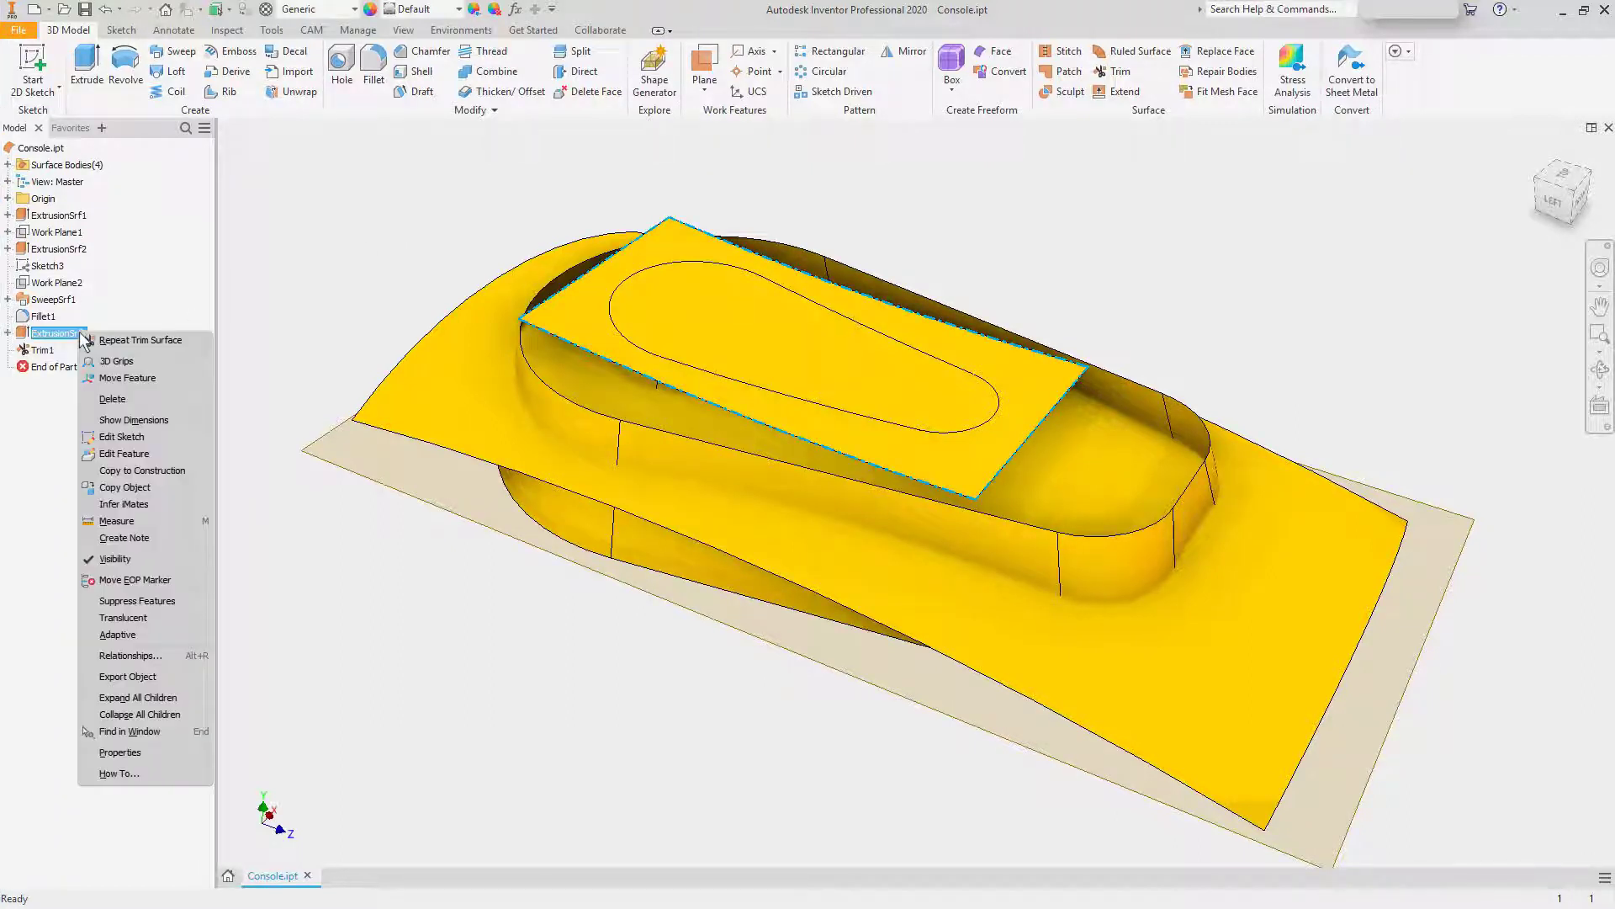
pyautogui.click(144, 559)
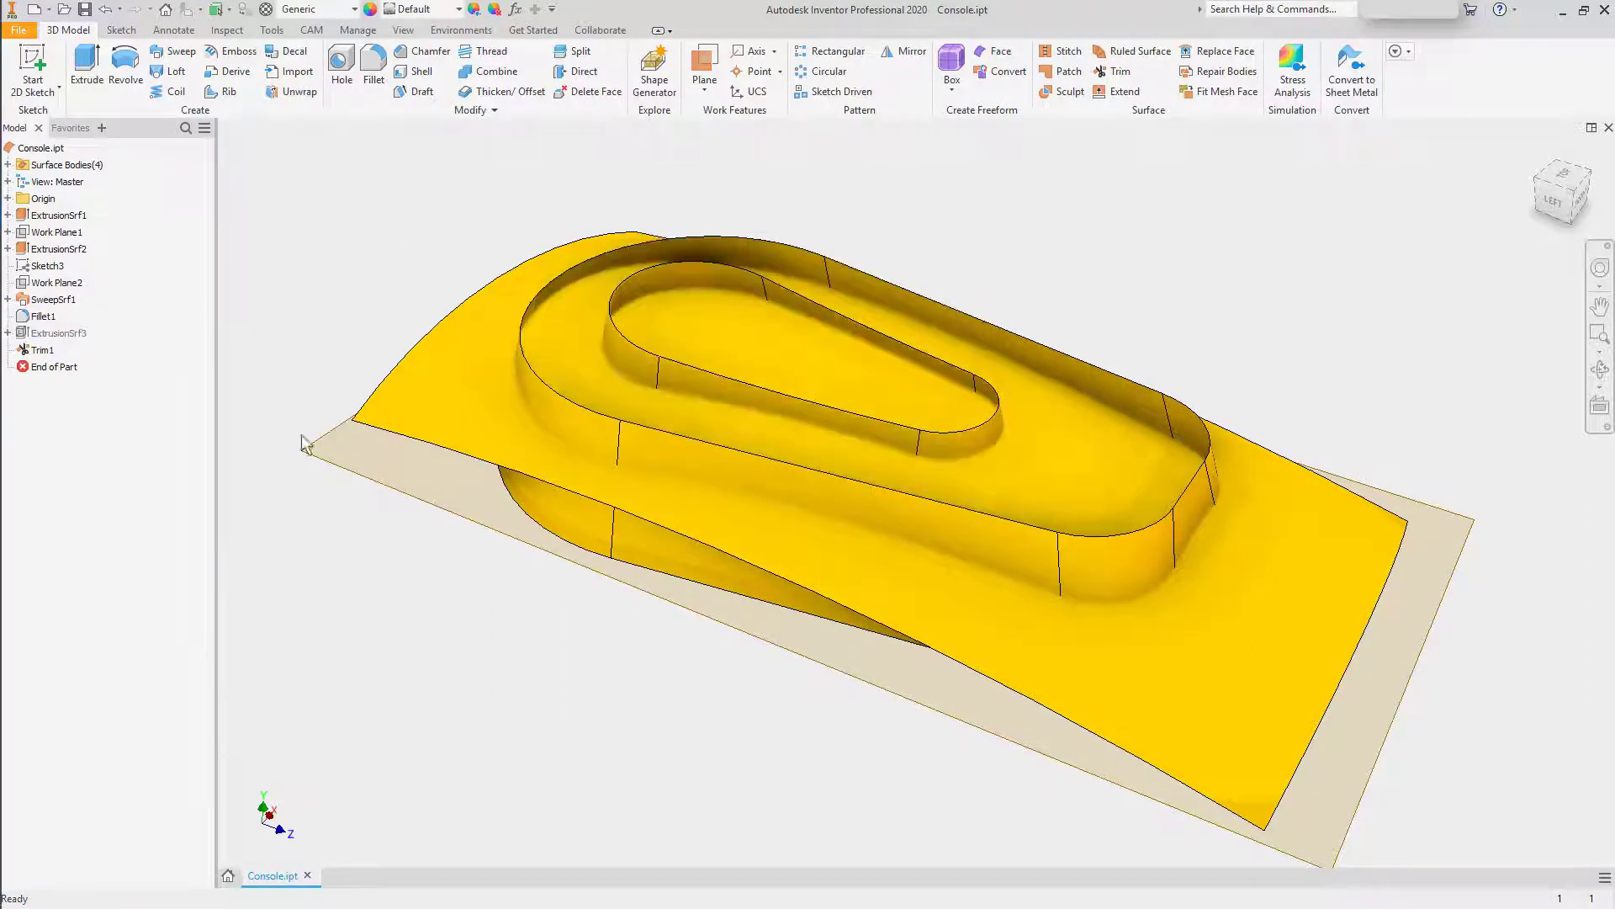
# Start a boundary patch over the top edge loop of the inner oval wall with the smooth (G2) edge condition
pyautogui.keyDown('shift'); pyautogui.moveTo(422, 189); pyautogui.dragTo(417, 167, button='middle'); pyautogui.keyUp('shift')
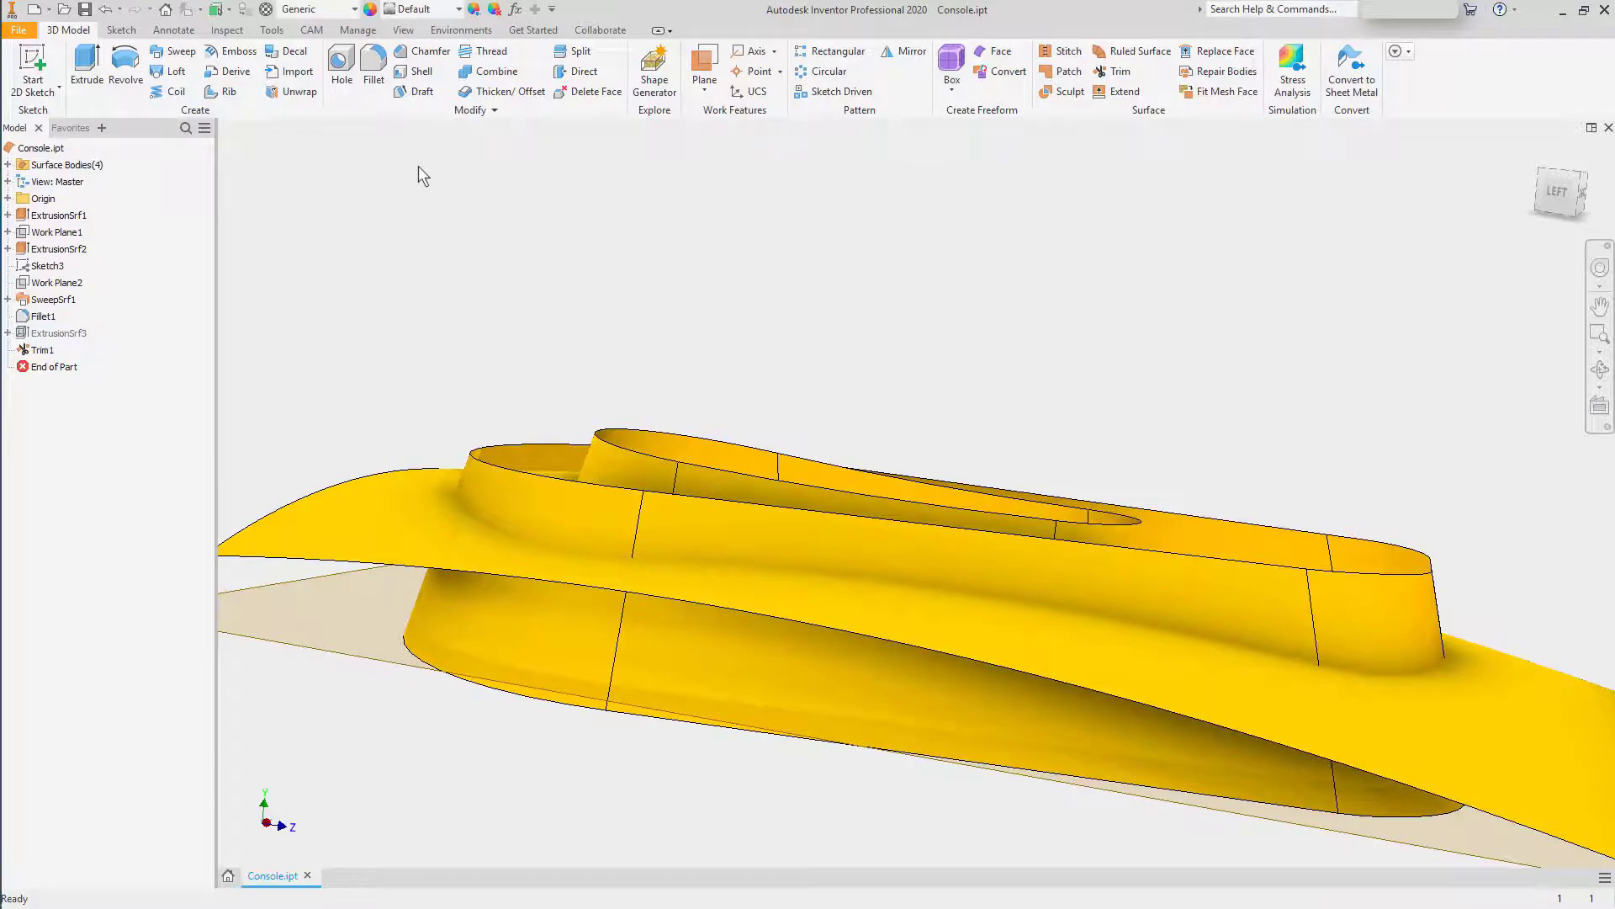
pyautogui.keyDown('shift'); pyautogui.moveTo(419, 167); pyautogui.dragTo(567, 217, button='middle'); pyautogui.keyUp('shift')
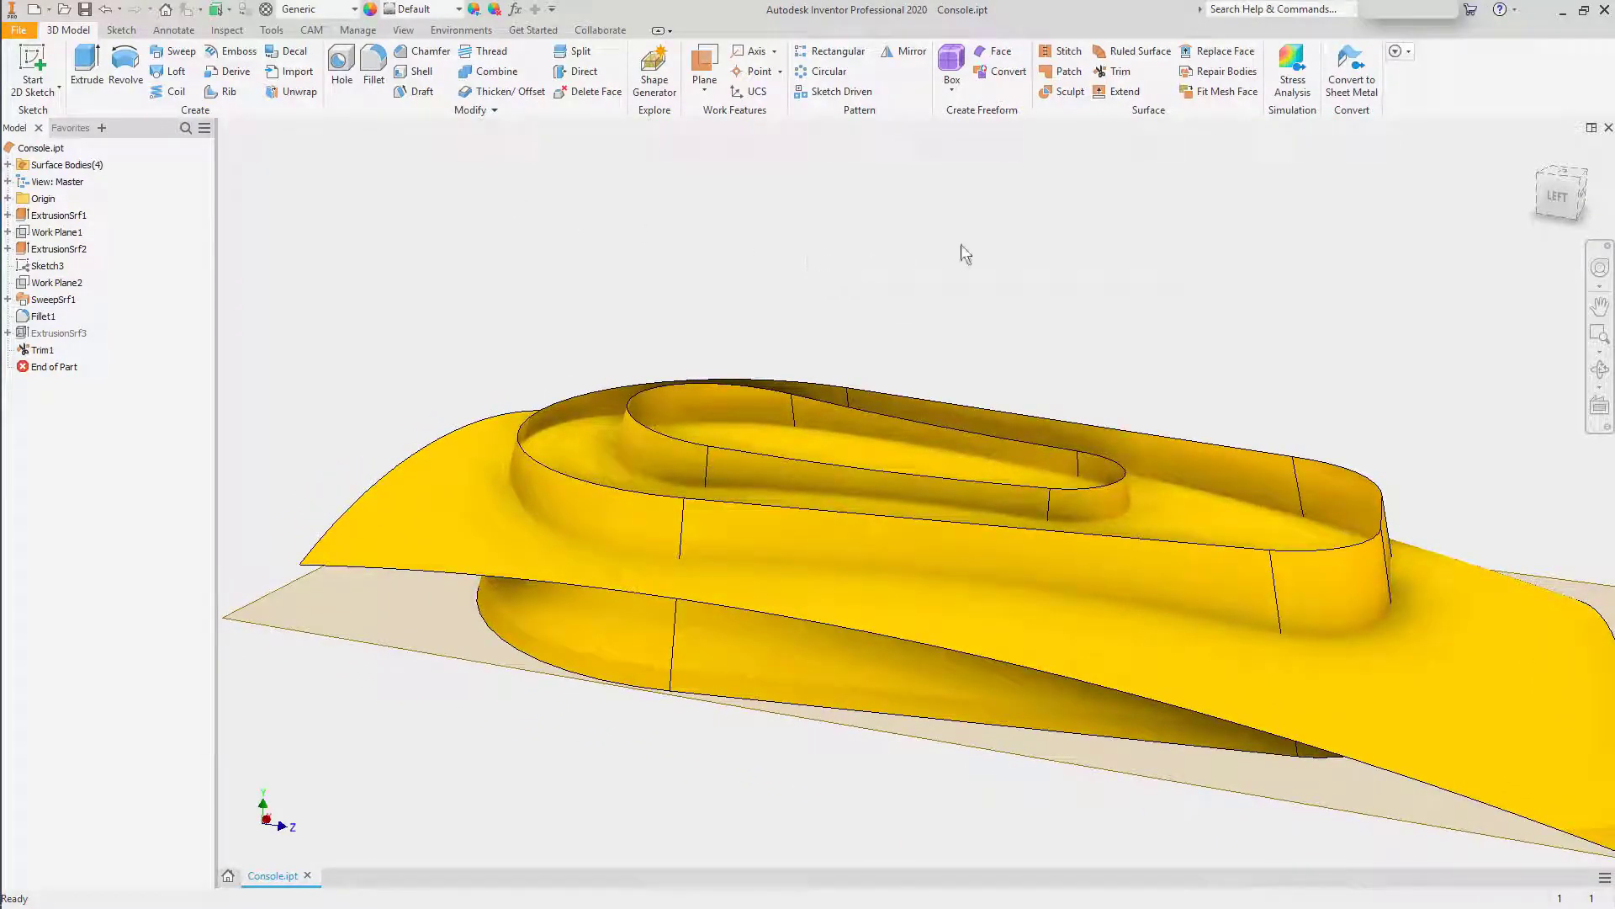
pyautogui.click(1068, 72)
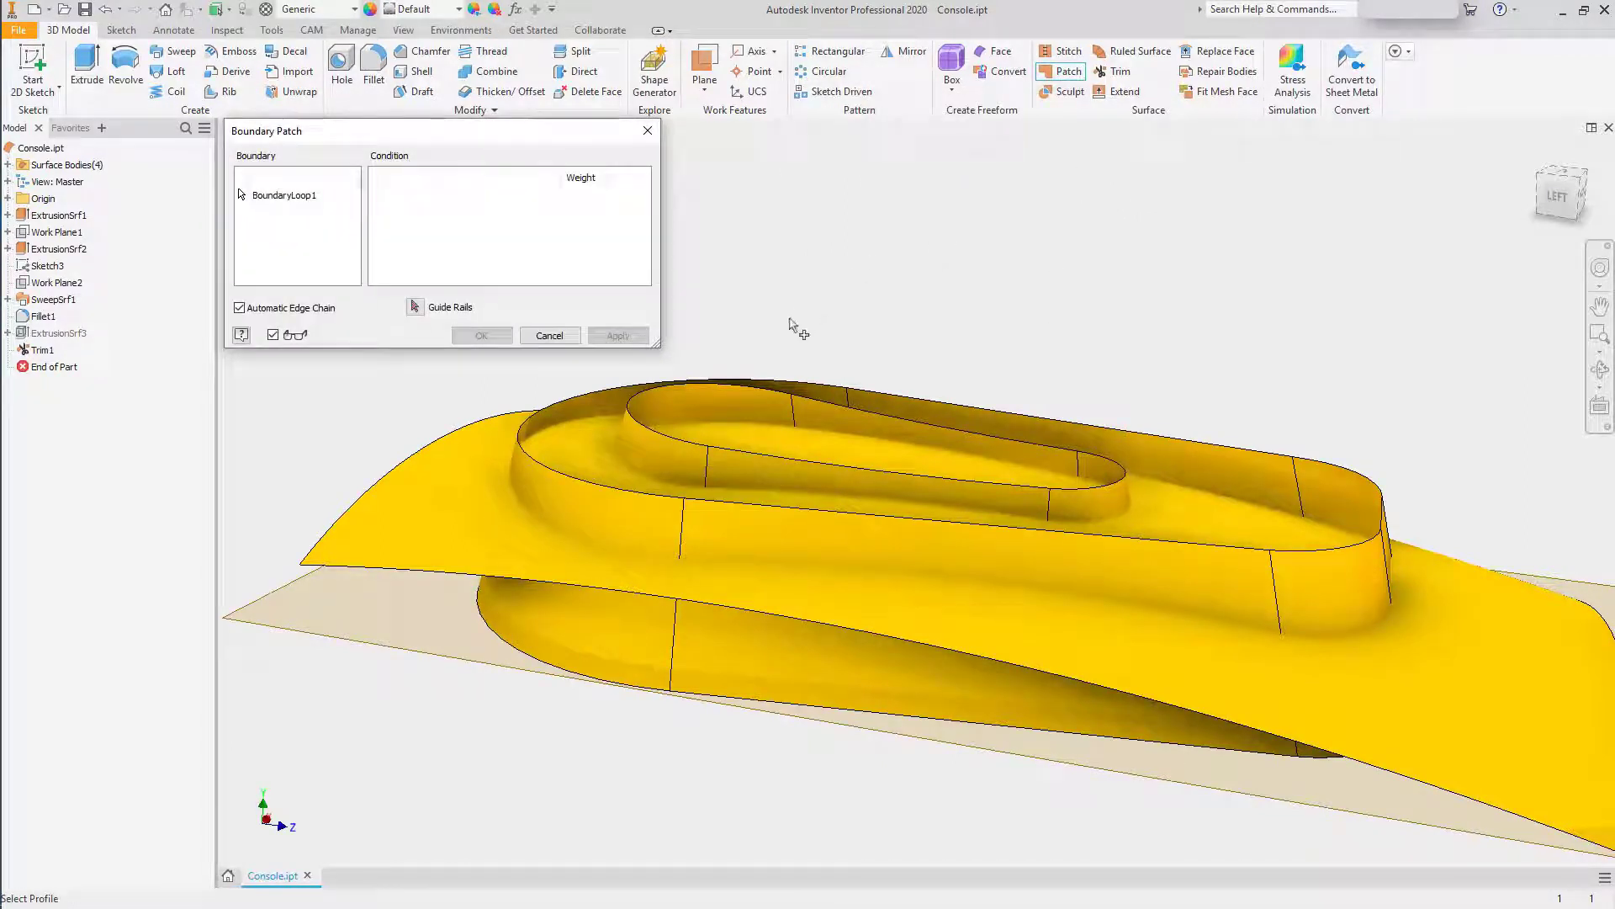
pyautogui.click(751, 387)
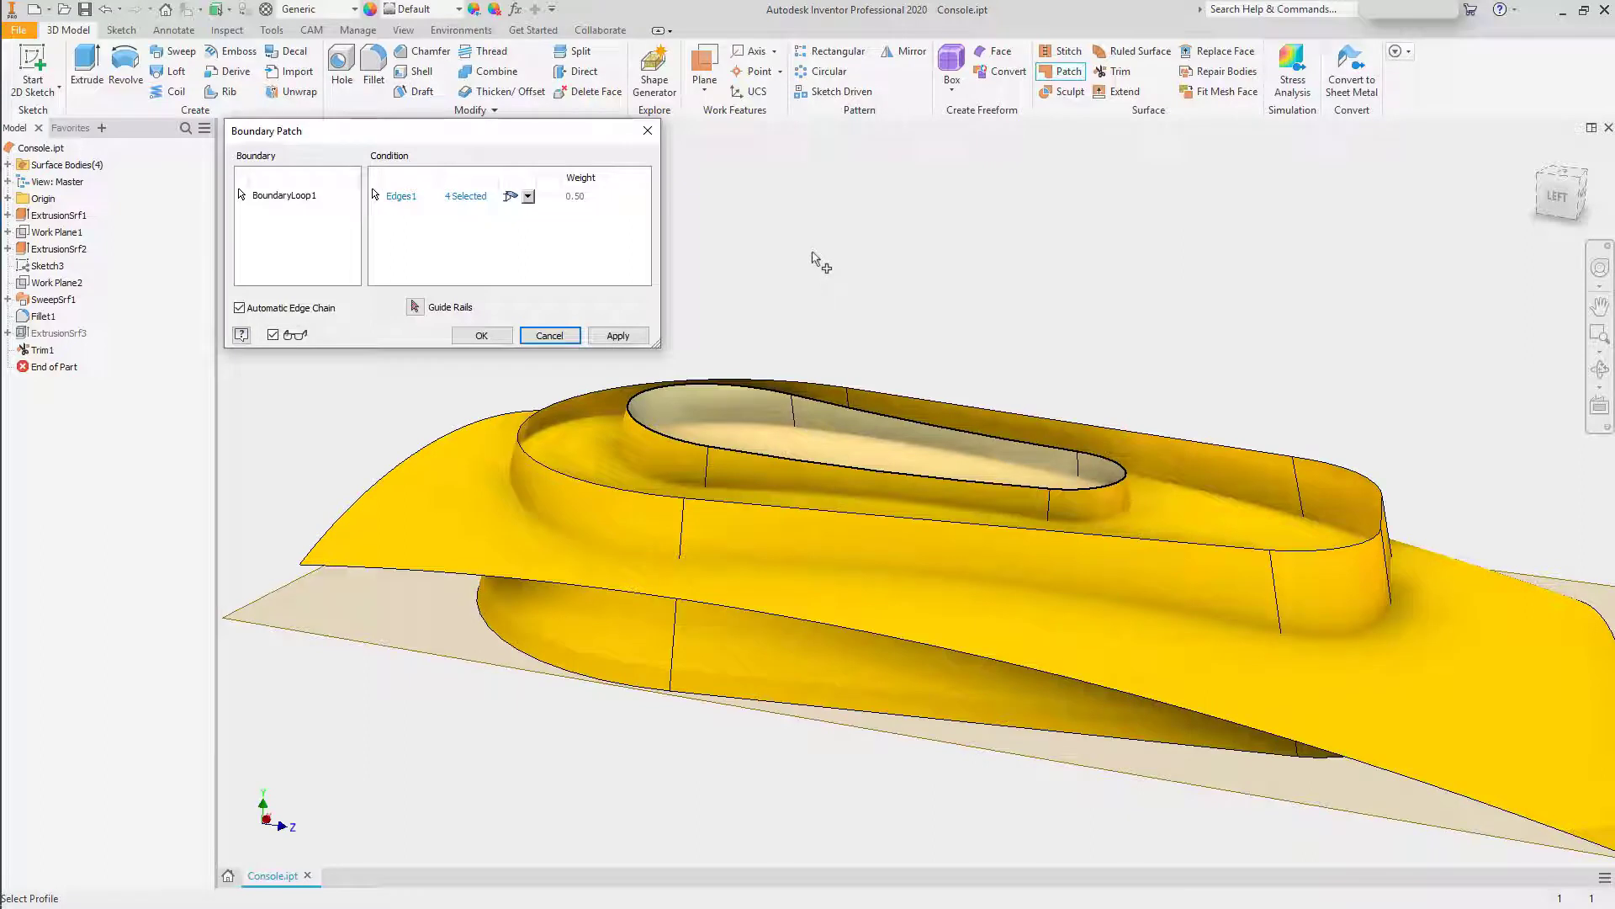
pyautogui.click(529, 197)
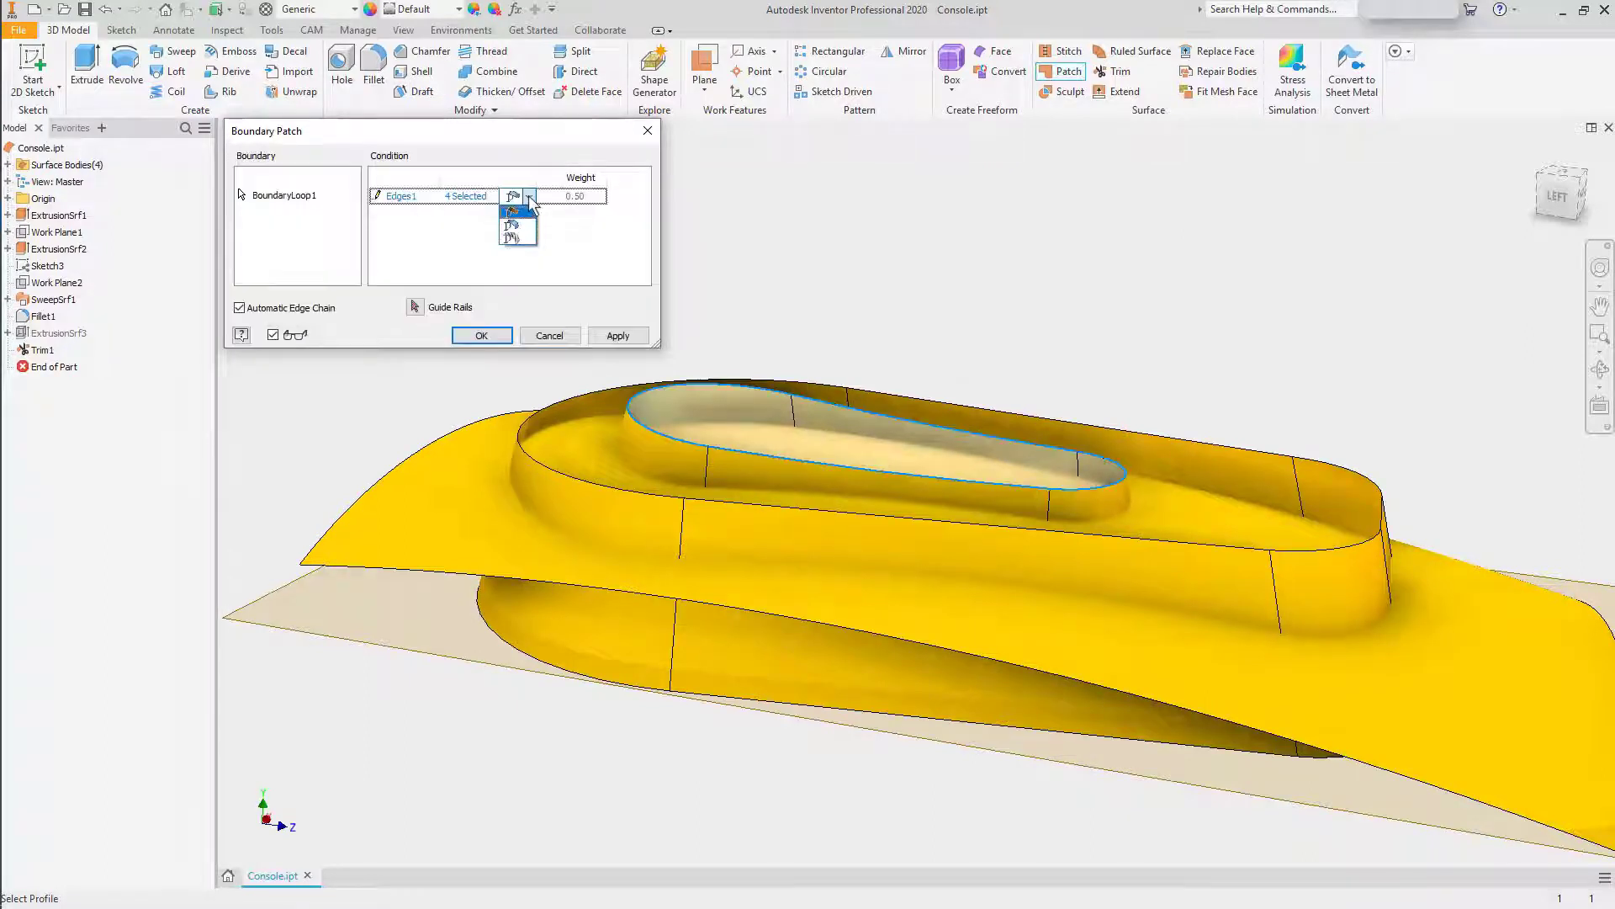
pyautogui.click(512, 238)
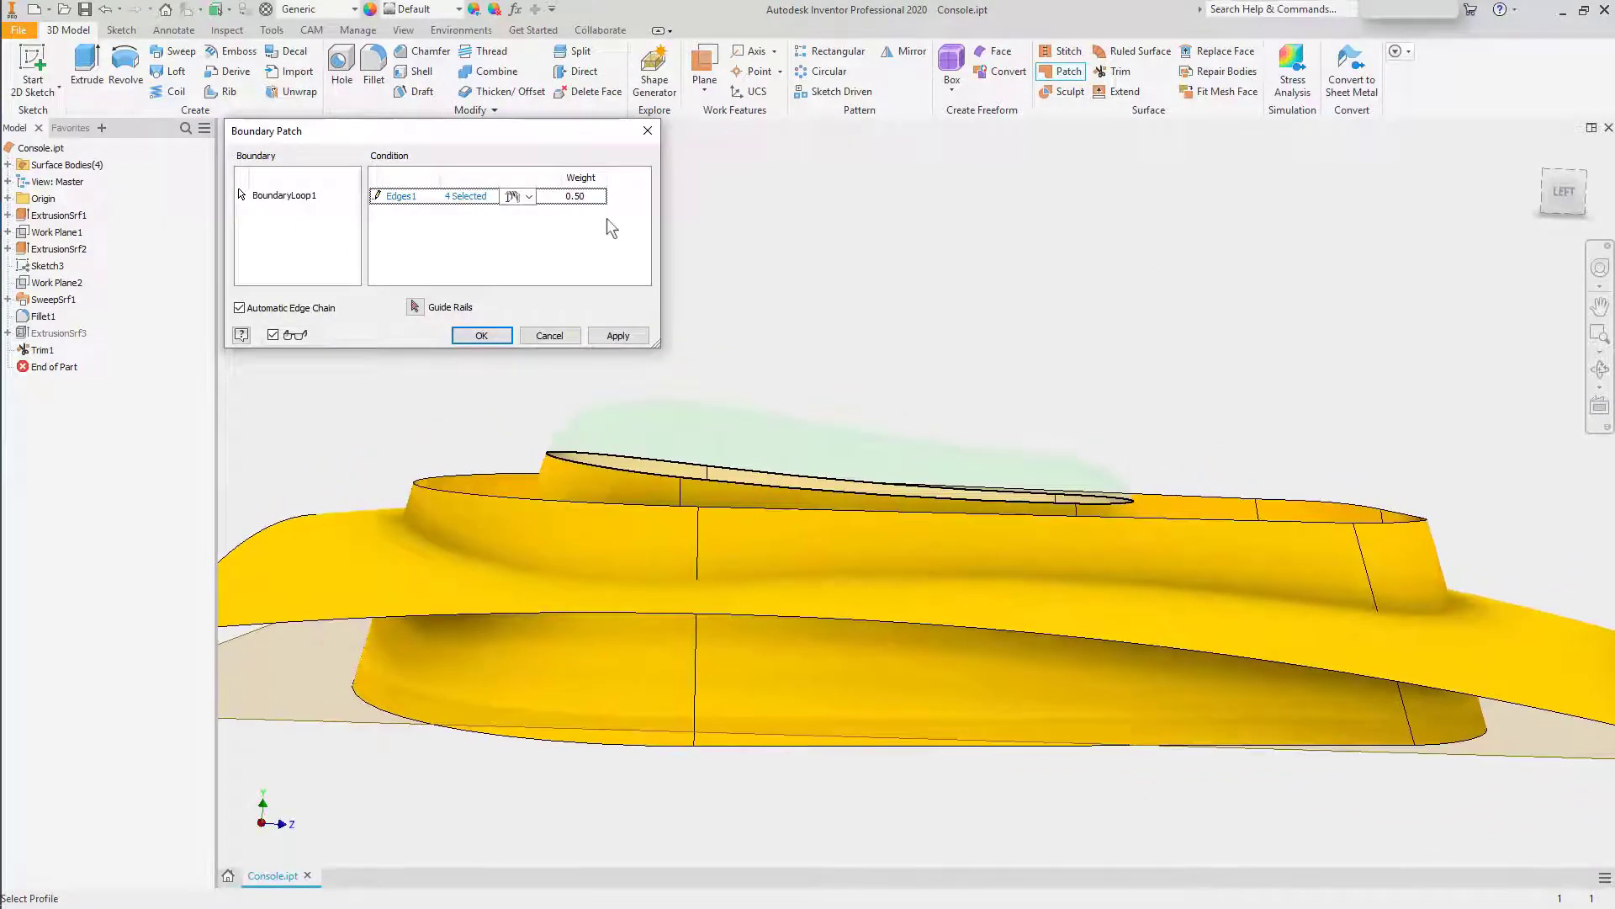
# Try an edge weight of .7 for the patch, then set it to .2 and create the boundary patch
pyautogui.click(595, 199)
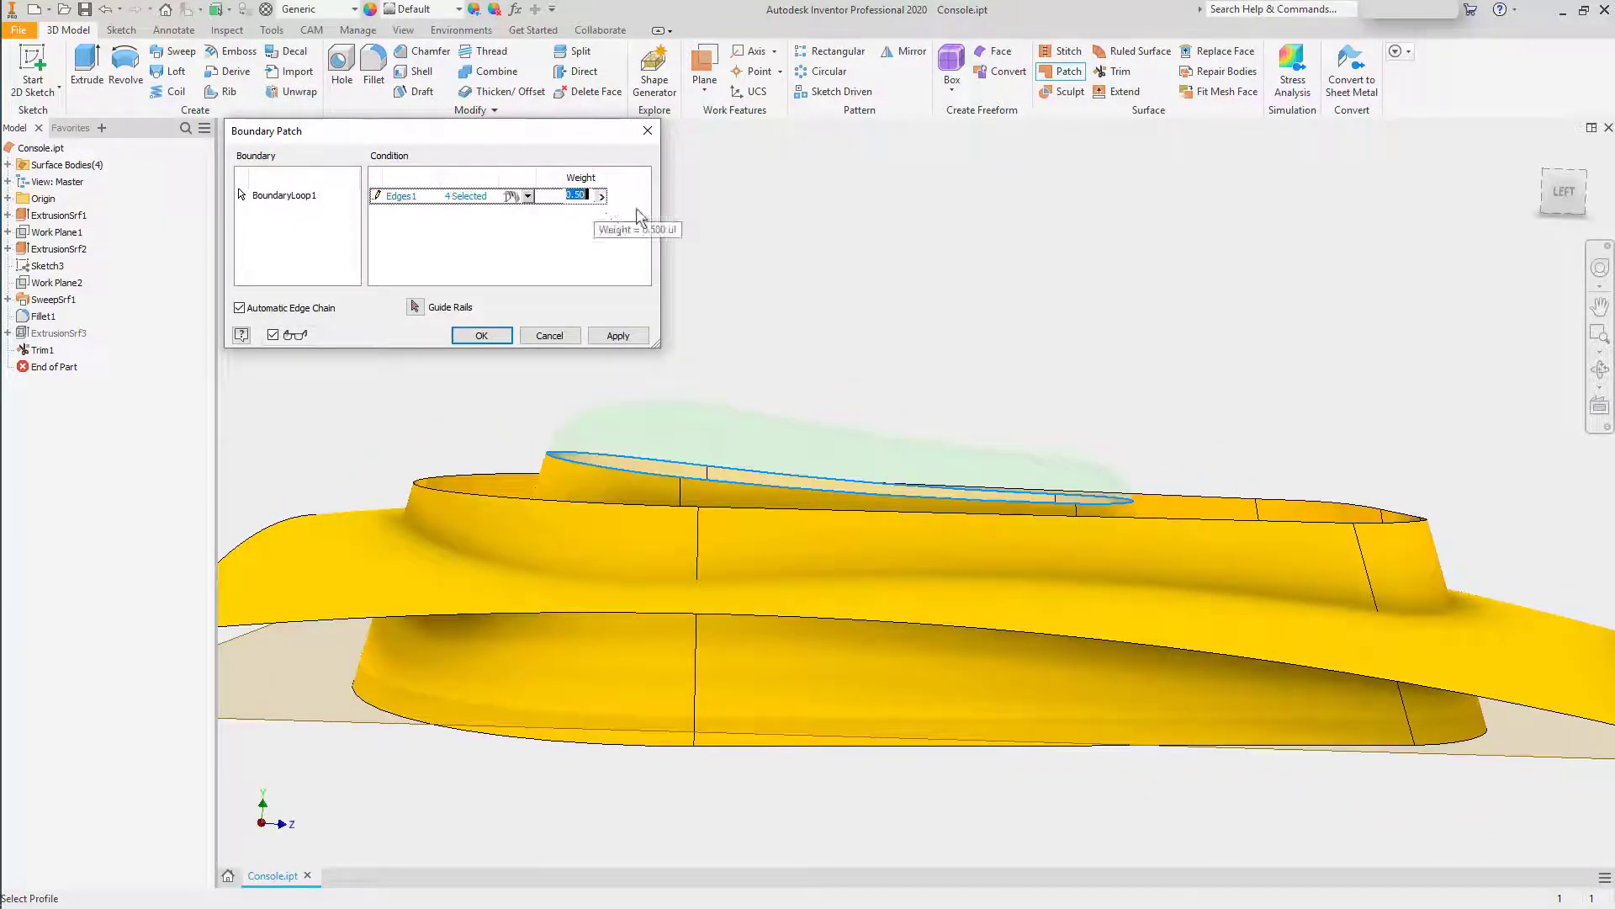
pyautogui.write('.7')
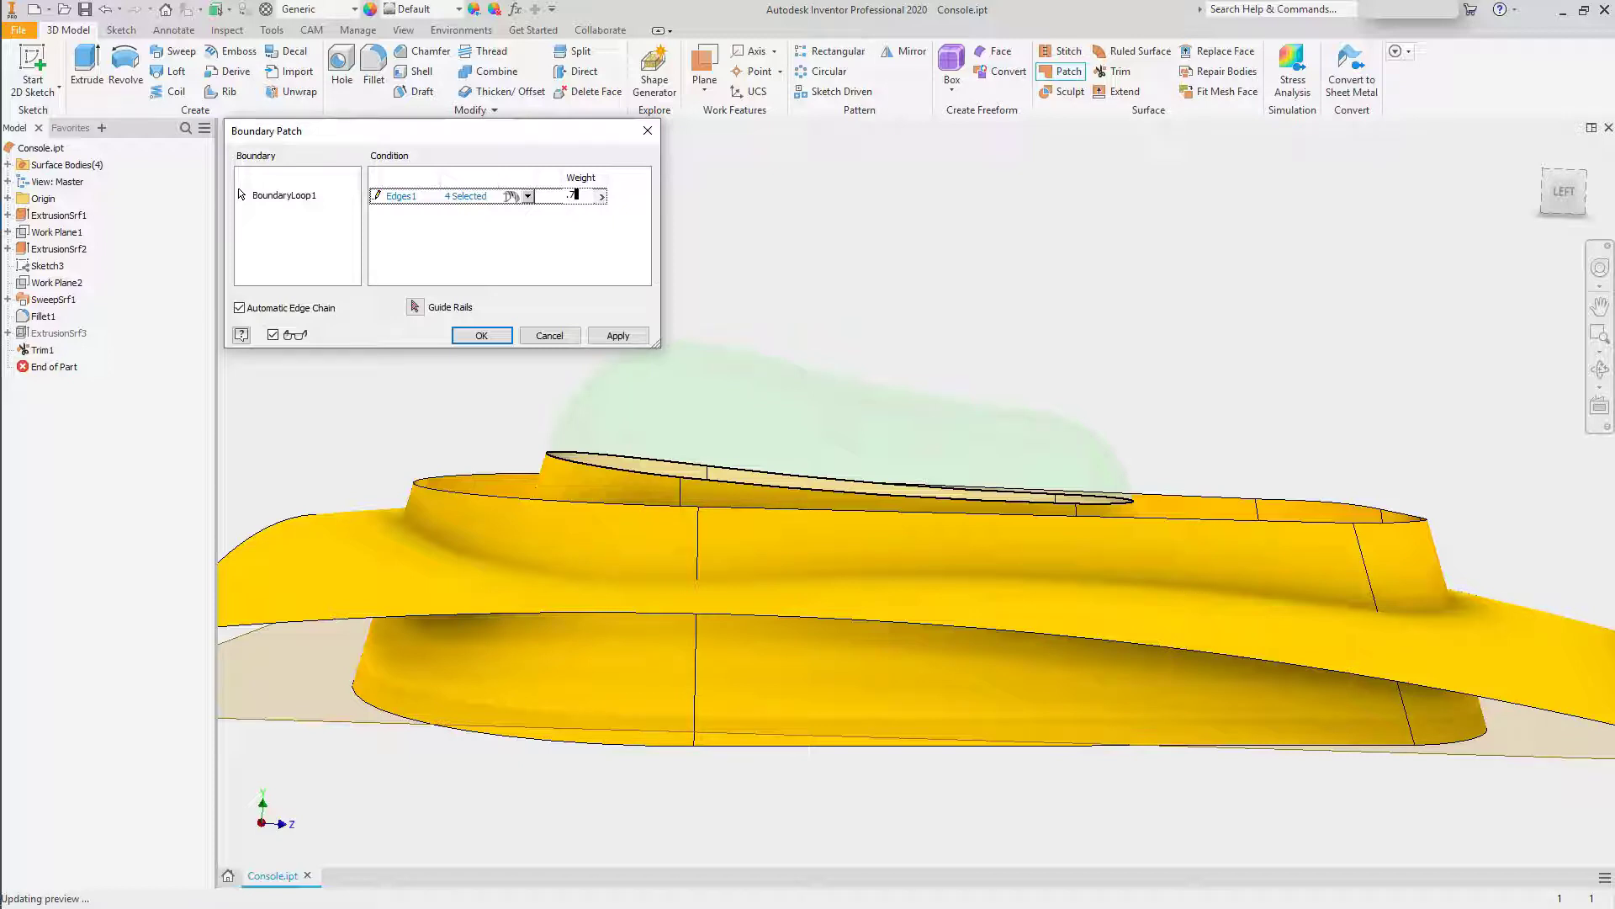
pyautogui.press('BackSpace')
pyautogui.write('2')
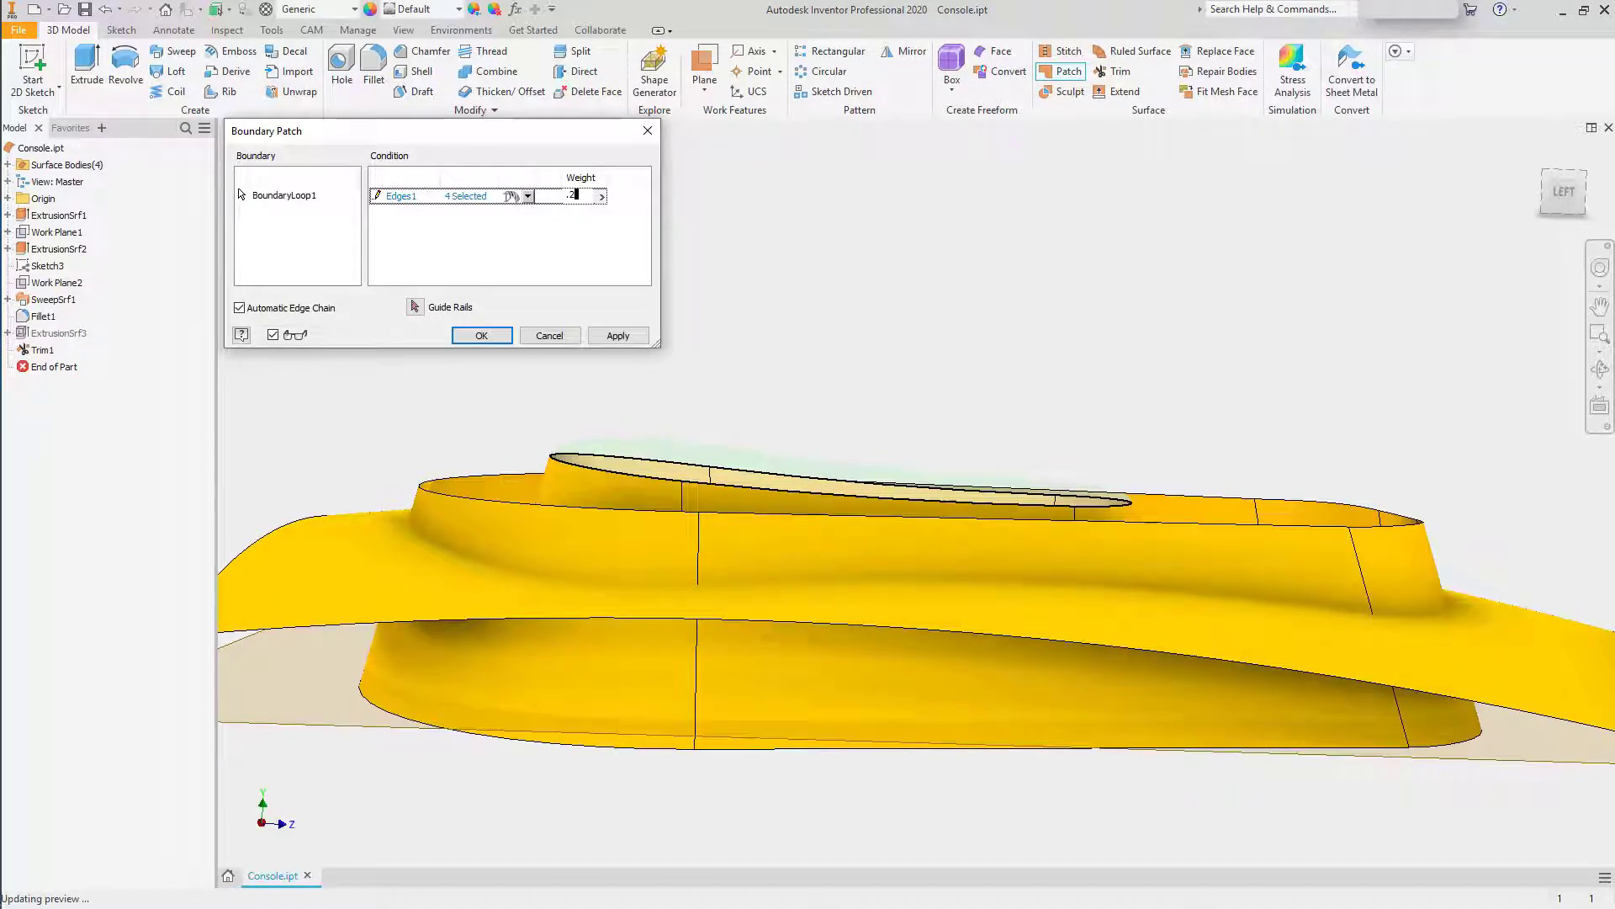
pyautogui.click(475, 335)
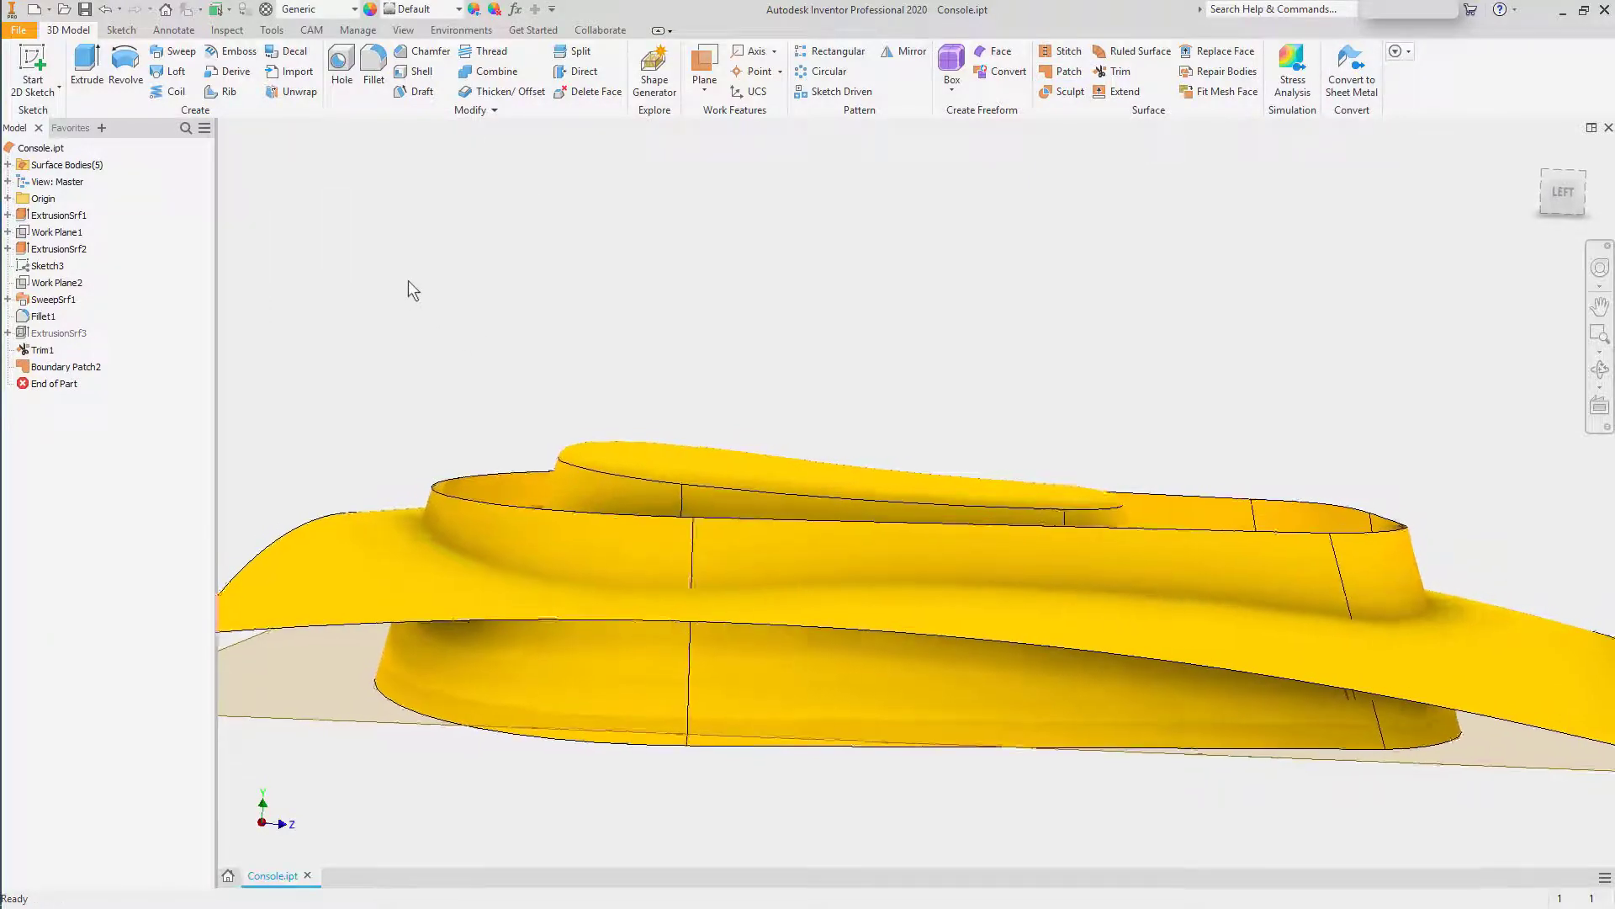
# Stitch the boundary patch and the inner oval wall together
pyautogui.press('F6')
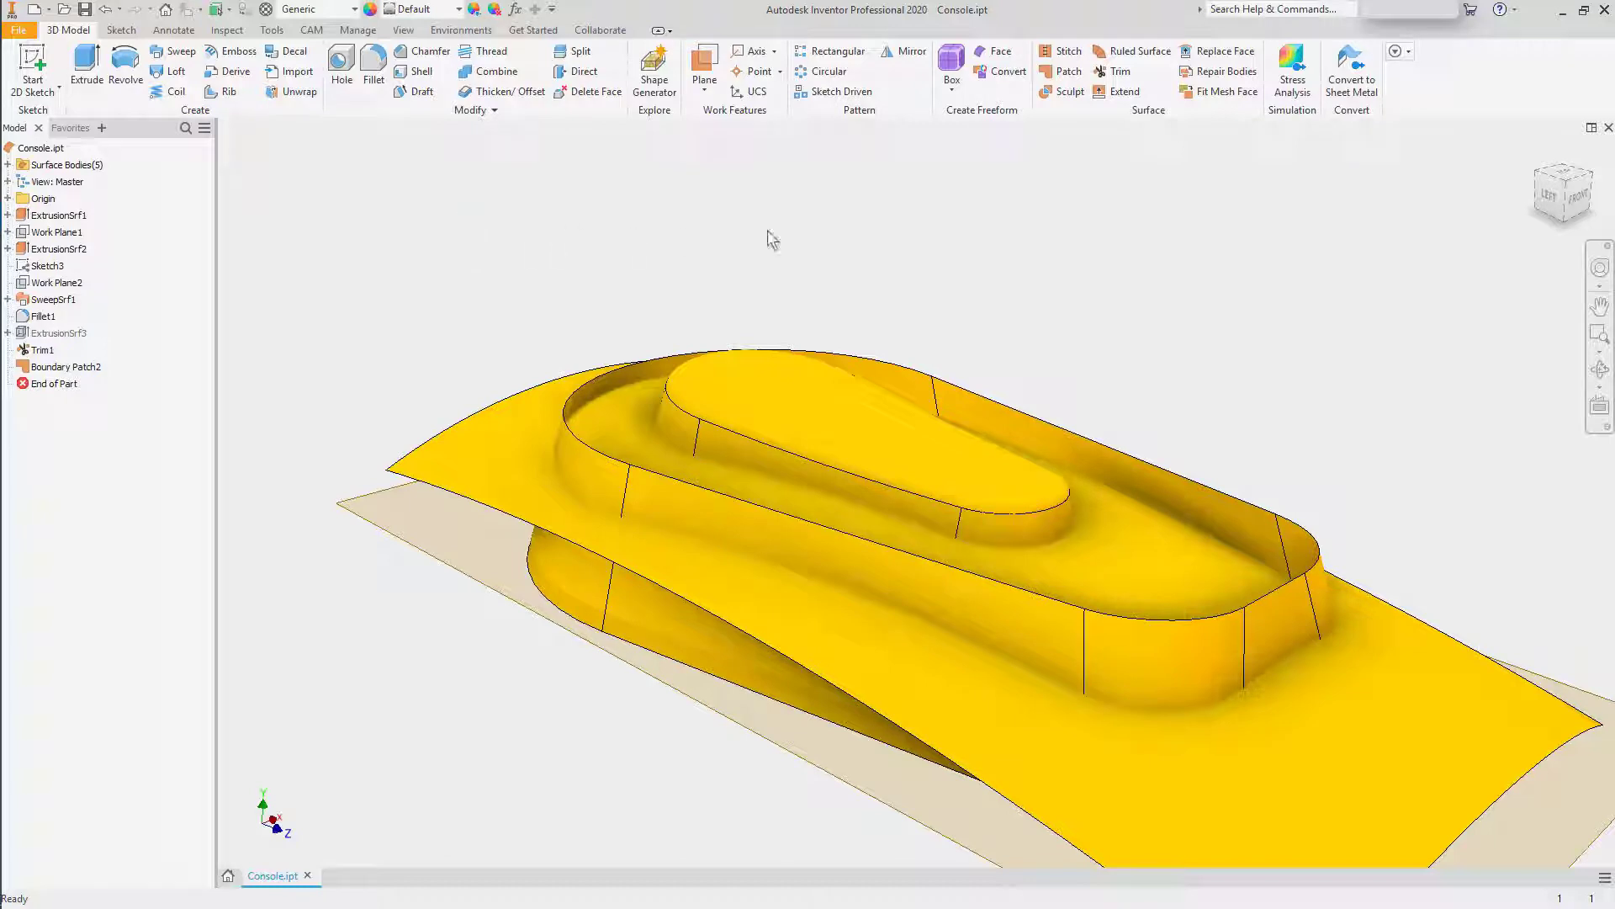
pyautogui.click(1064, 52)
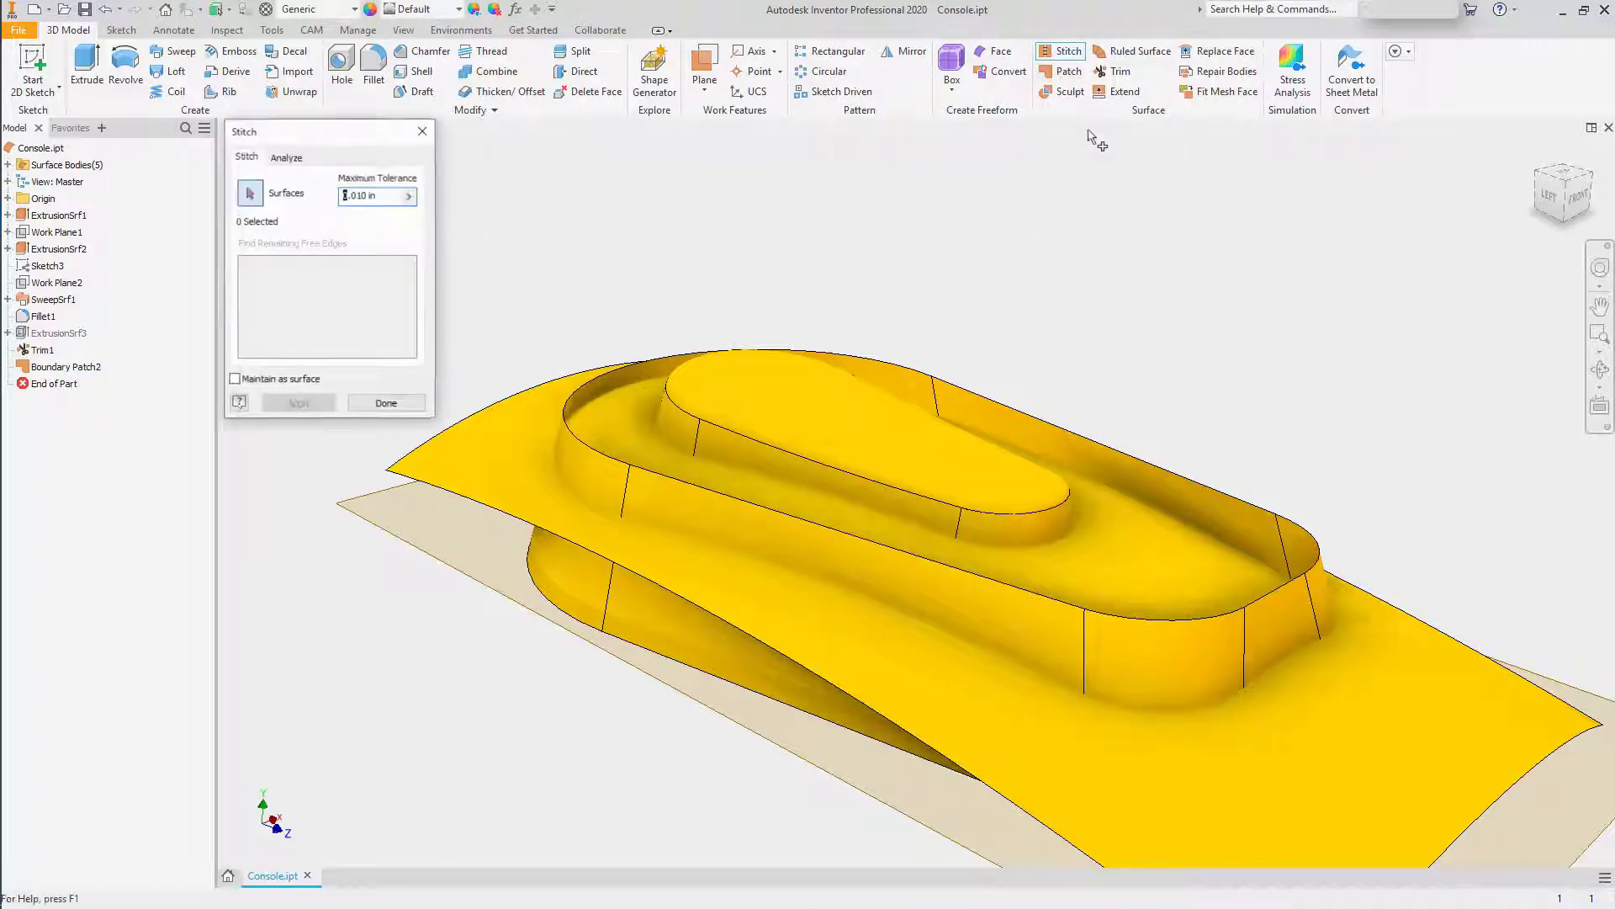
pyautogui.click(760, 373)
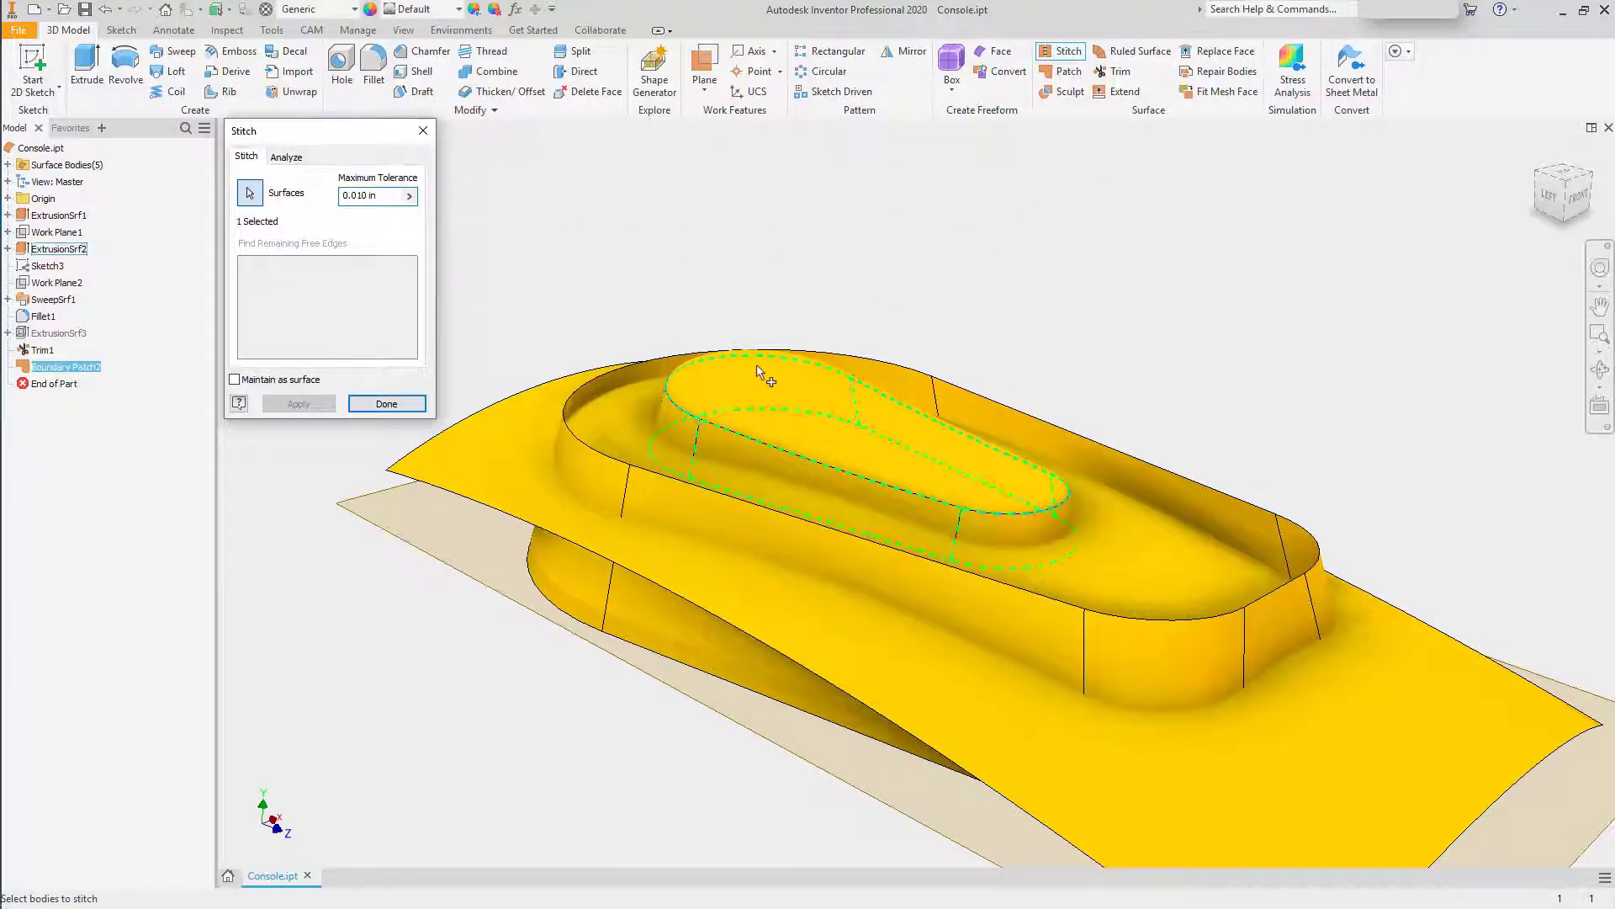
pyautogui.click(677, 434)
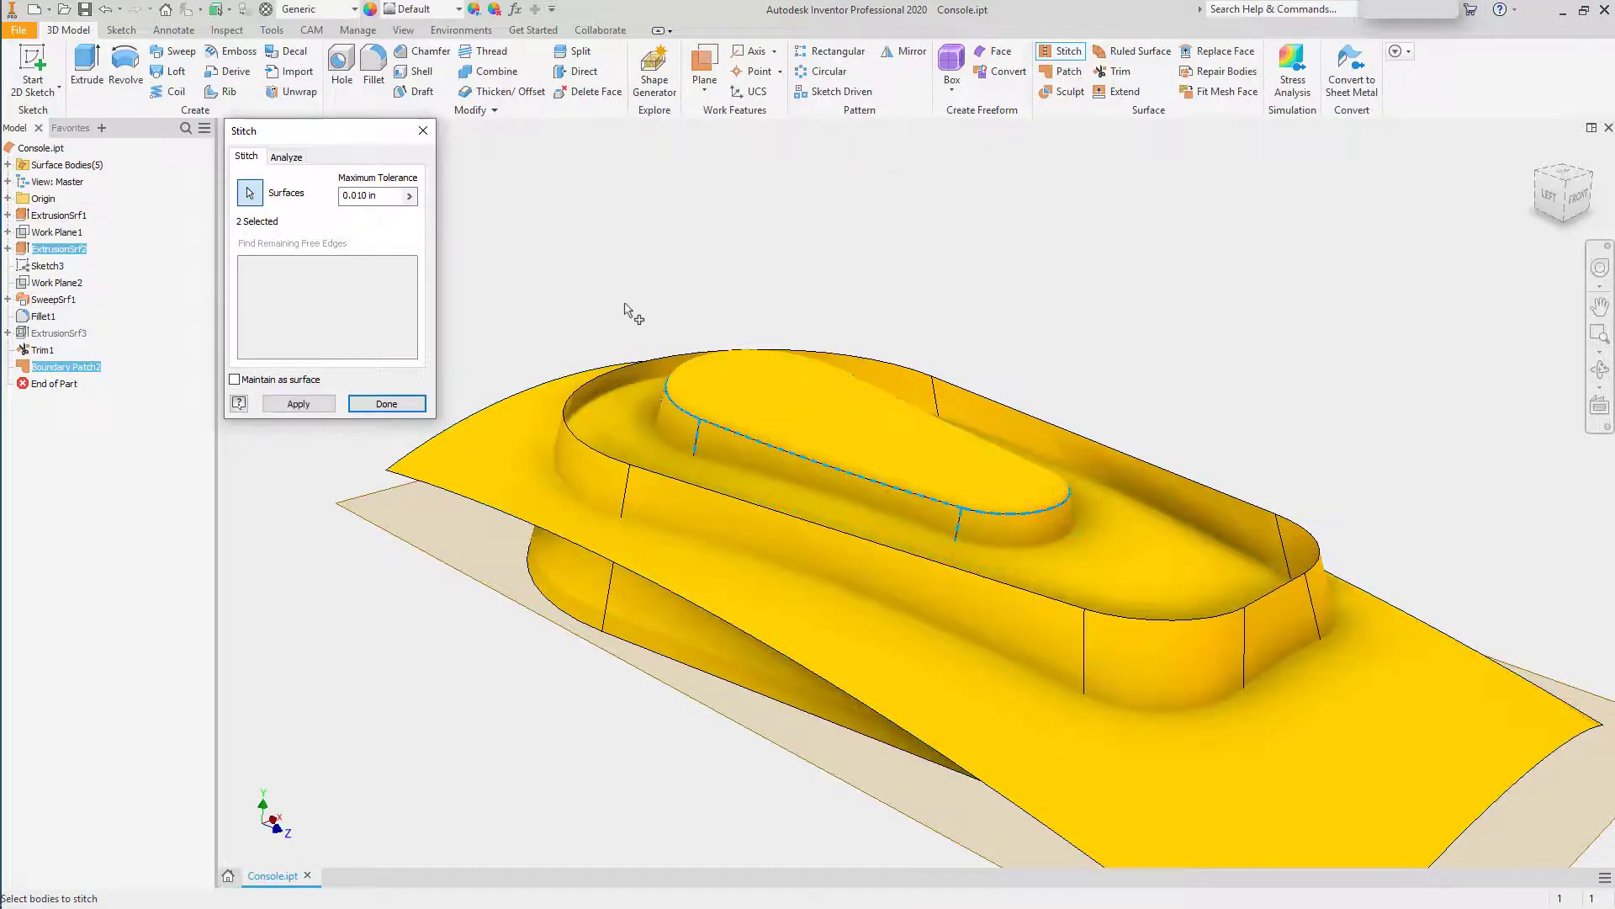
pyautogui.click(299, 403)
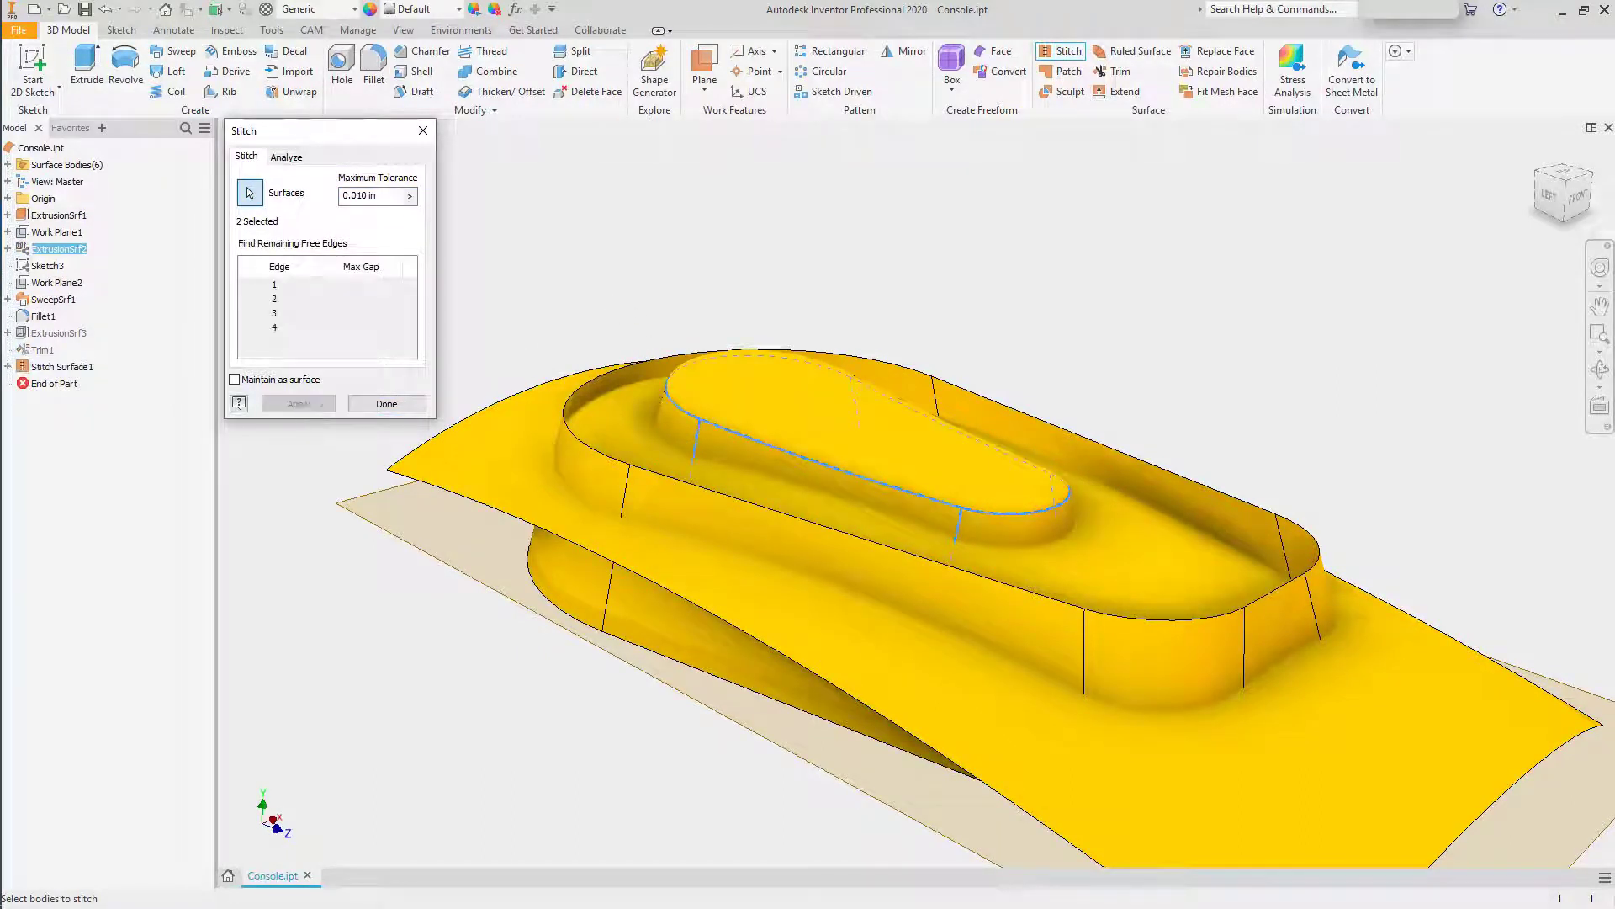
pyautogui.click(386, 404)
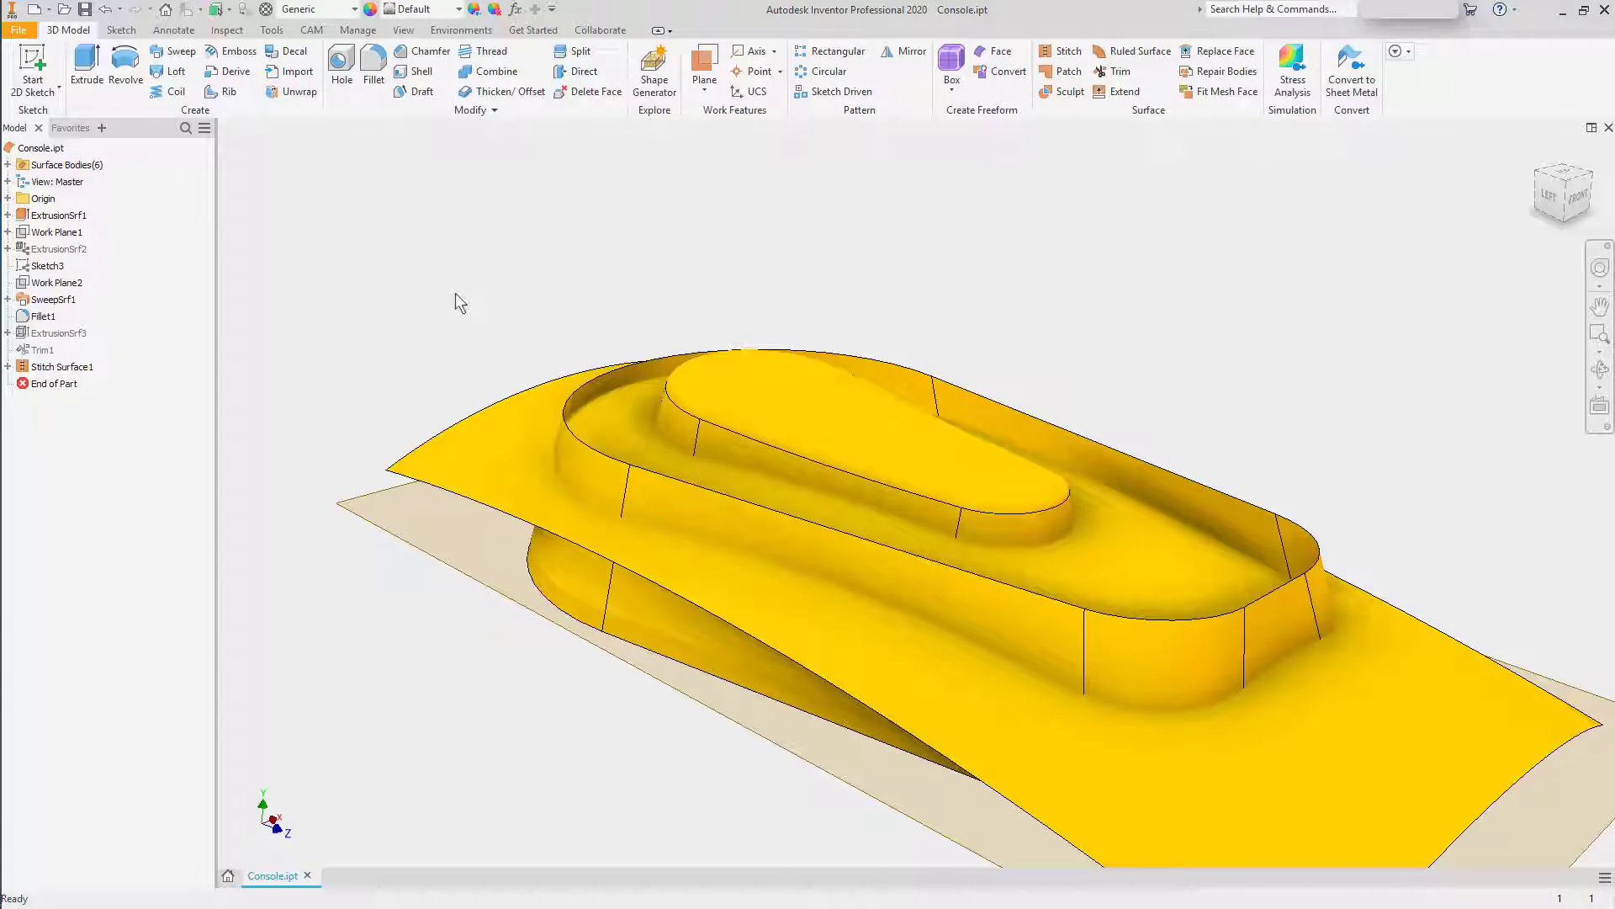
# Sculpt a new solid enclosed by the stitched surface, the swept surface, the outer wall surface and the base work plane
pyautogui.click(1064, 91)
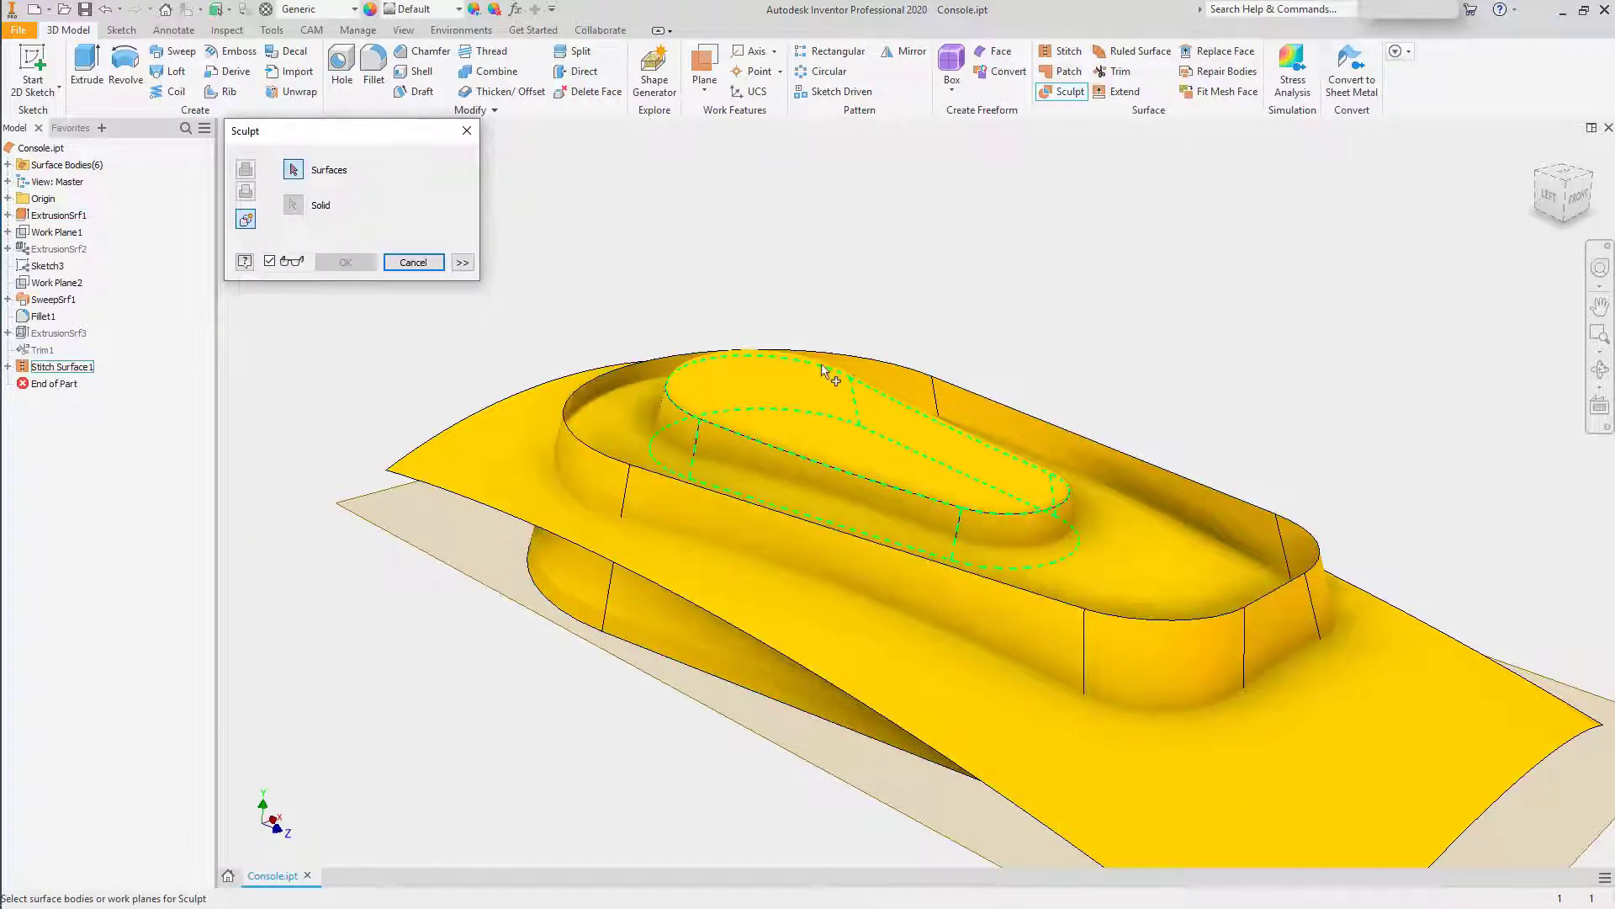
pyautogui.click(814, 385)
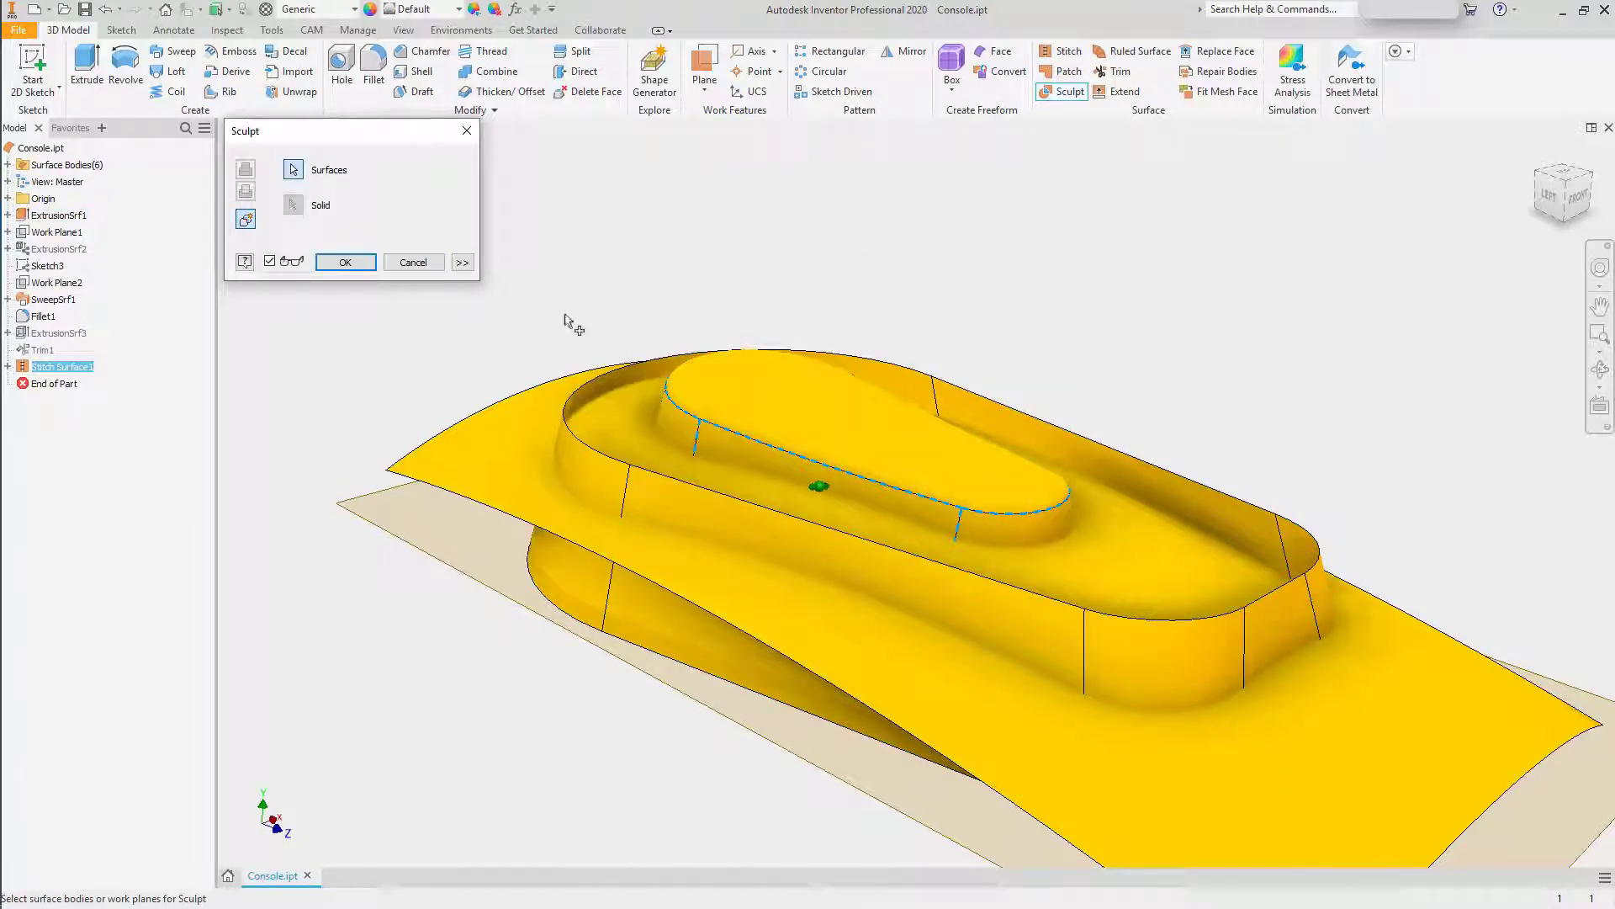
pyautogui.click(536, 402)
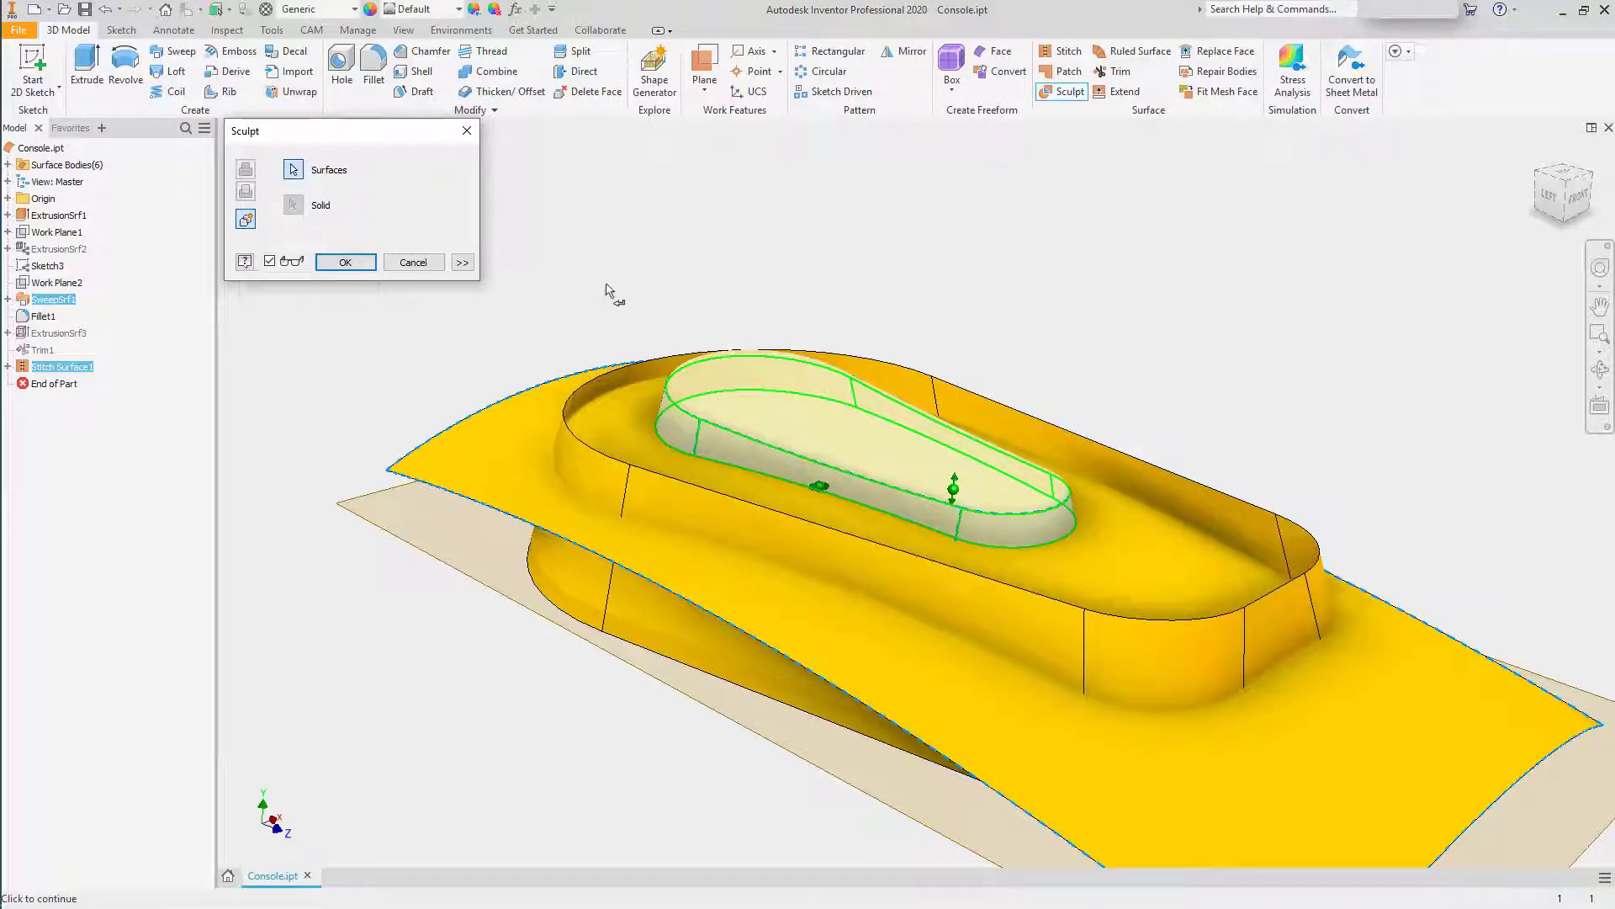
pyautogui.click(908, 386)
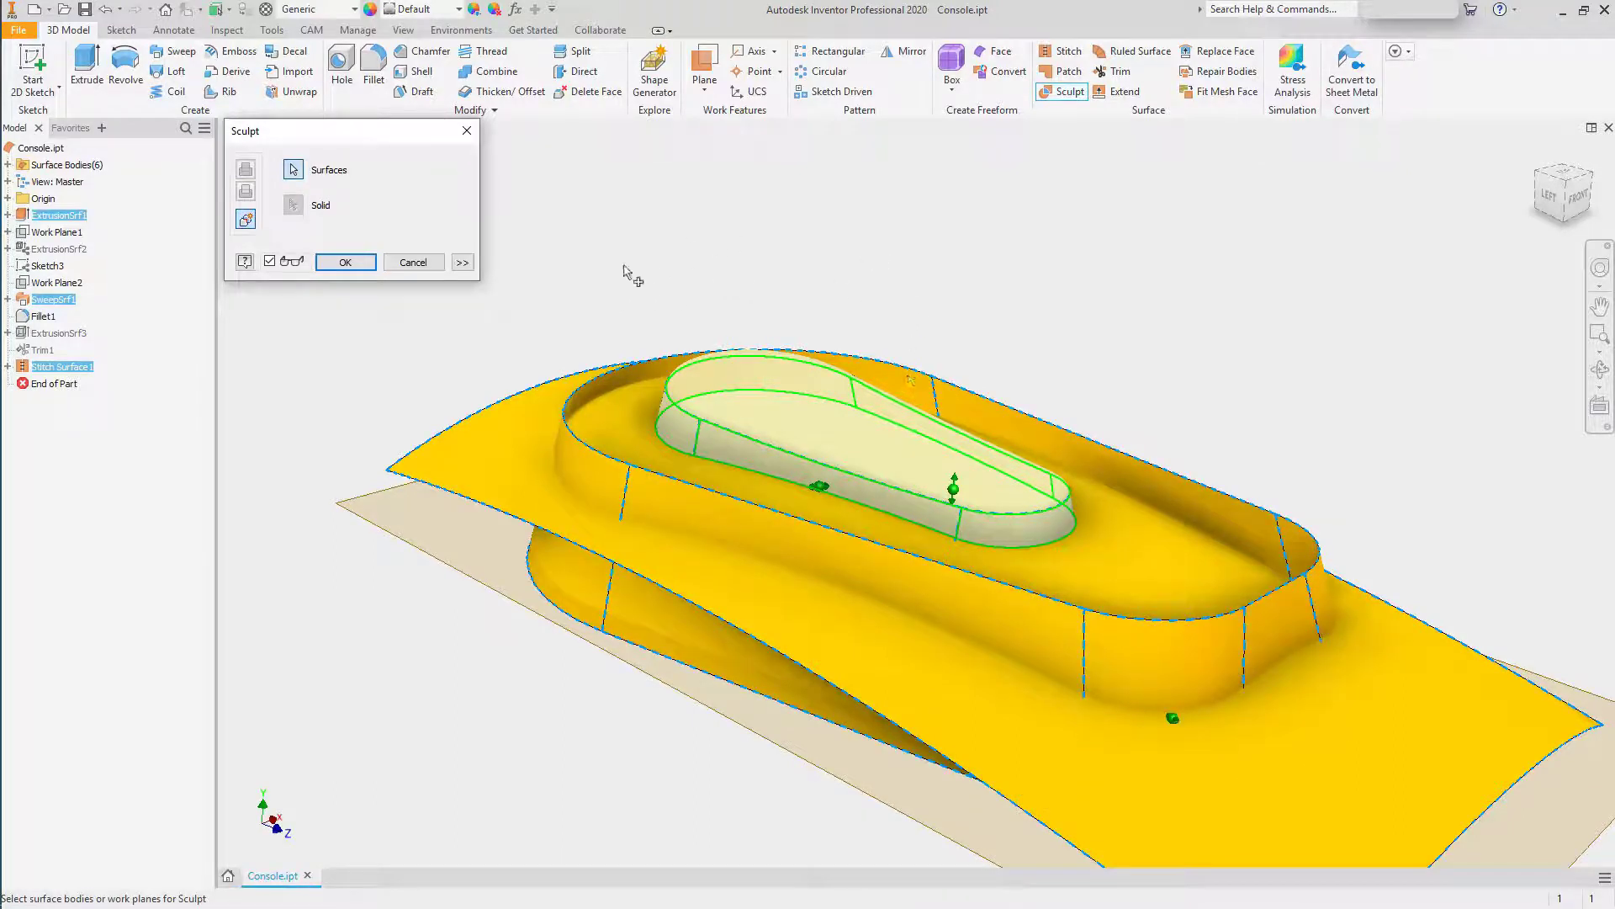
pyautogui.click(396, 536)
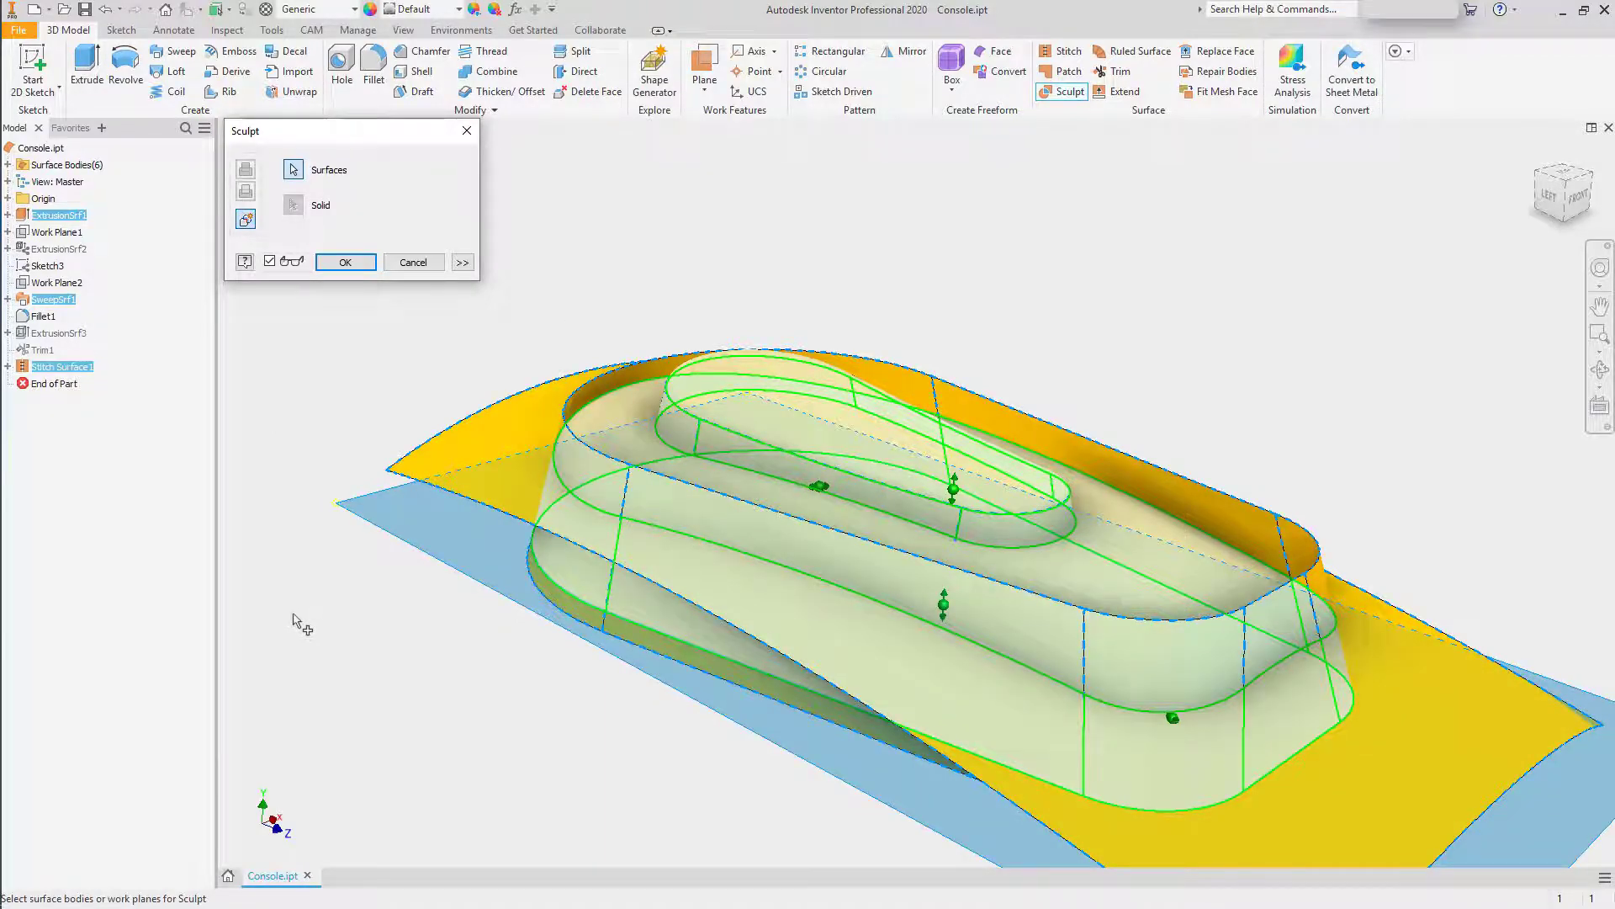
pyautogui.keyDown('shift'); pyautogui.moveTo(270, 631); pyautogui.dragTo(291, 678, button='middle'); pyautogui.keyUp('shift')
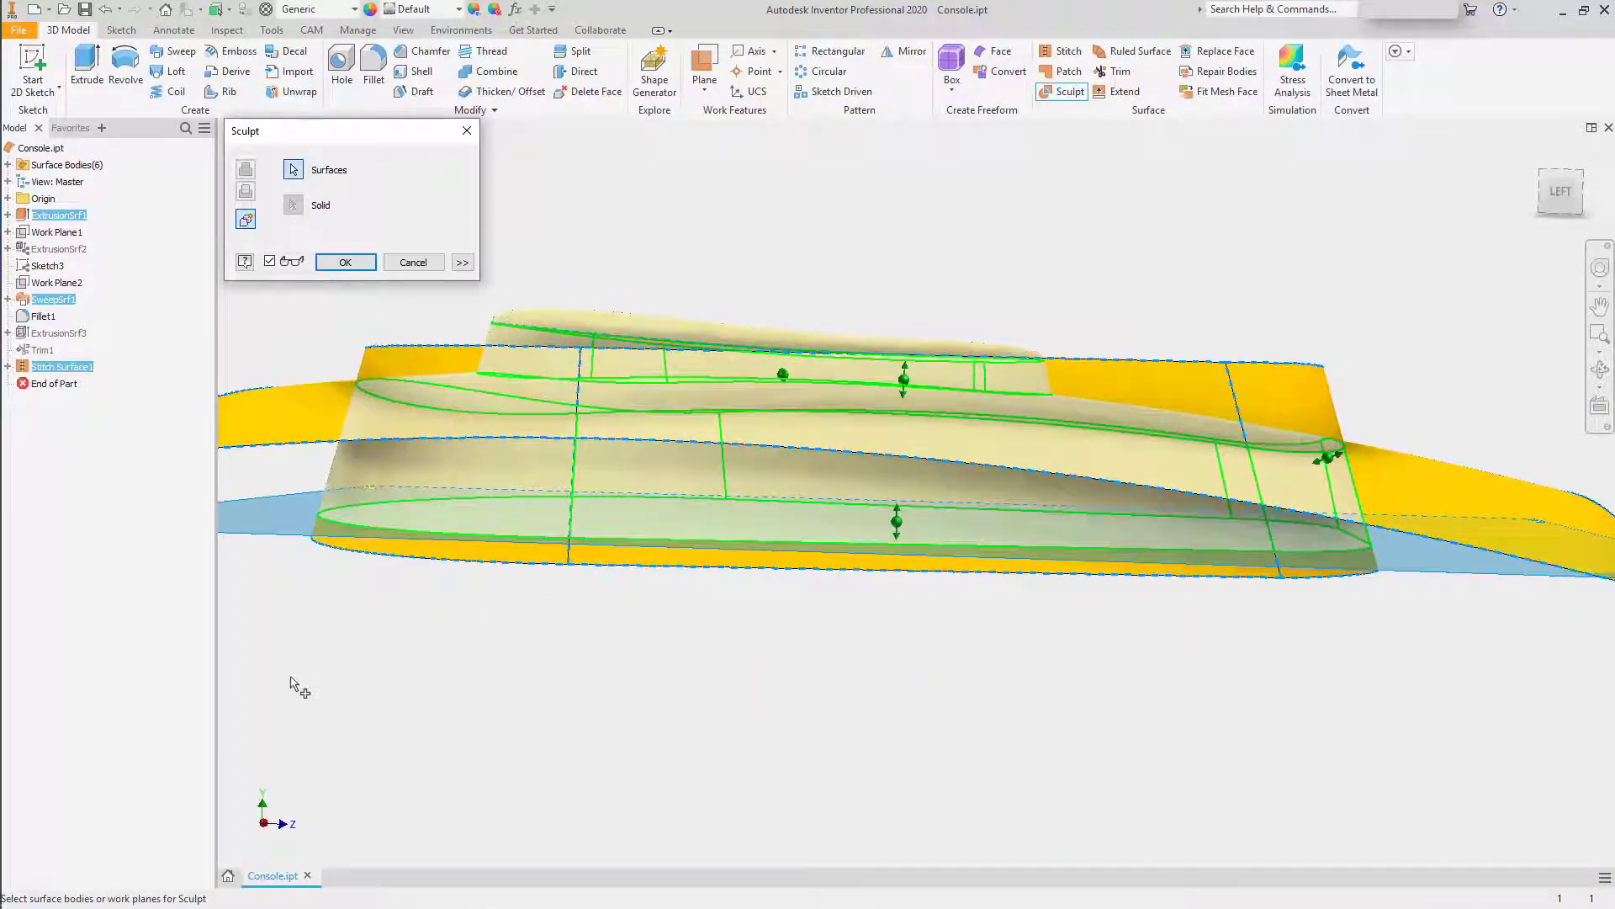
pyautogui.press('F6')
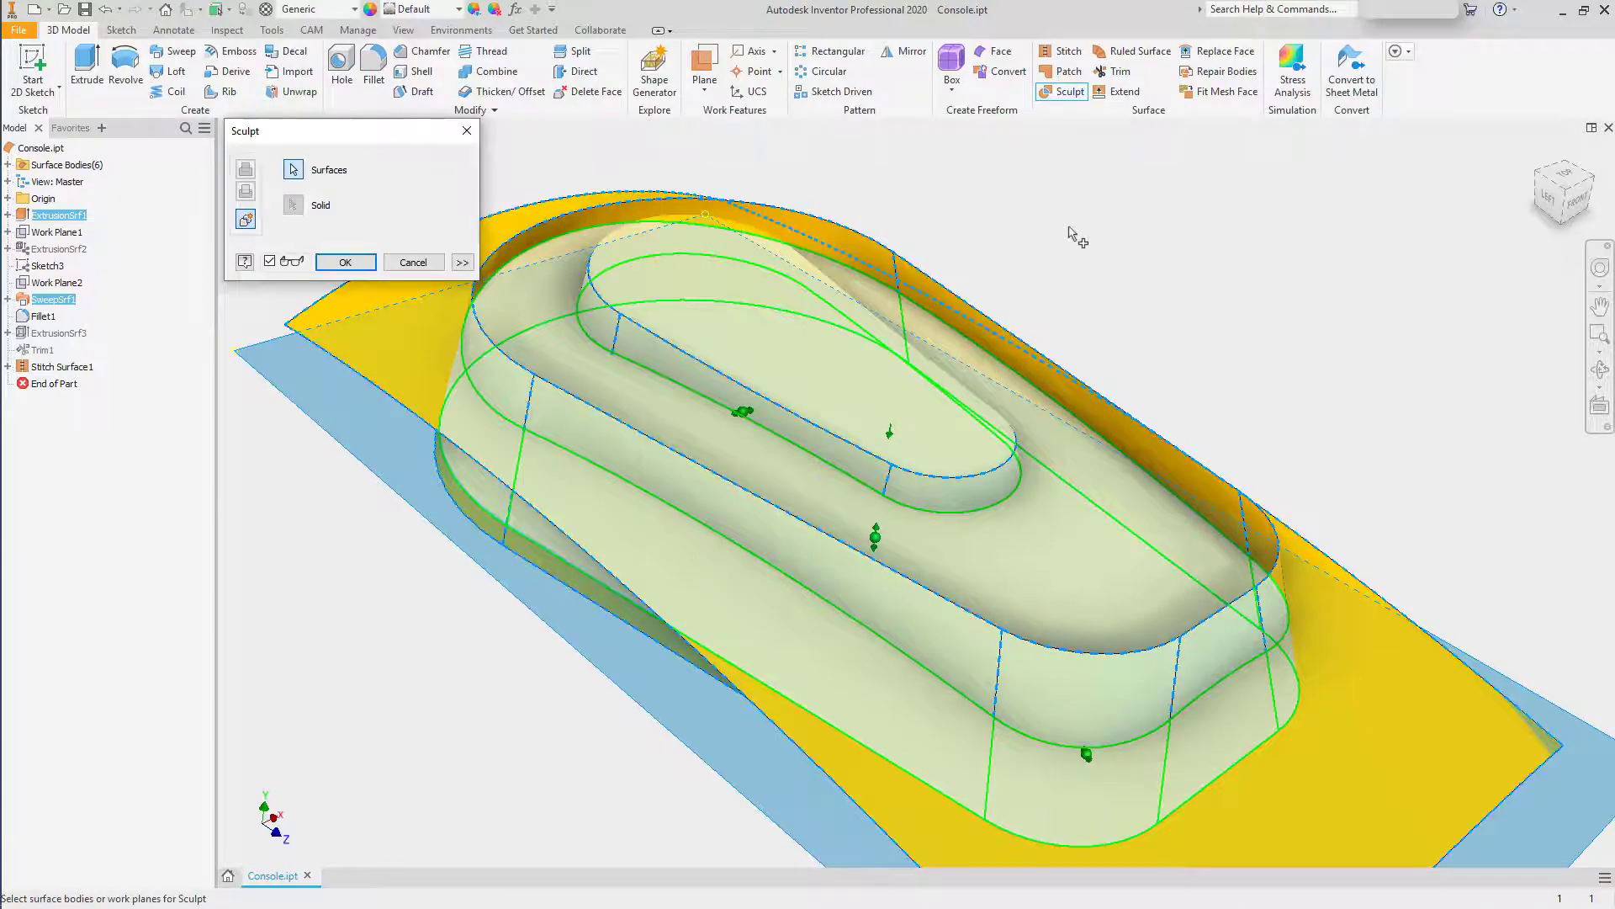
pyautogui.moveTo(1069, 225)
pyautogui.keyDown('shift'); pyautogui.mouseDown(button='middle')
pyautogui.moveTo(1095, 234)
pyautogui.moveTo(1006, 282)
pyautogui.moveTo(1034, 240)
pyautogui.mouseUp(button='middle'); pyautogui.keyUp('shift')
pyautogui.press('F6')
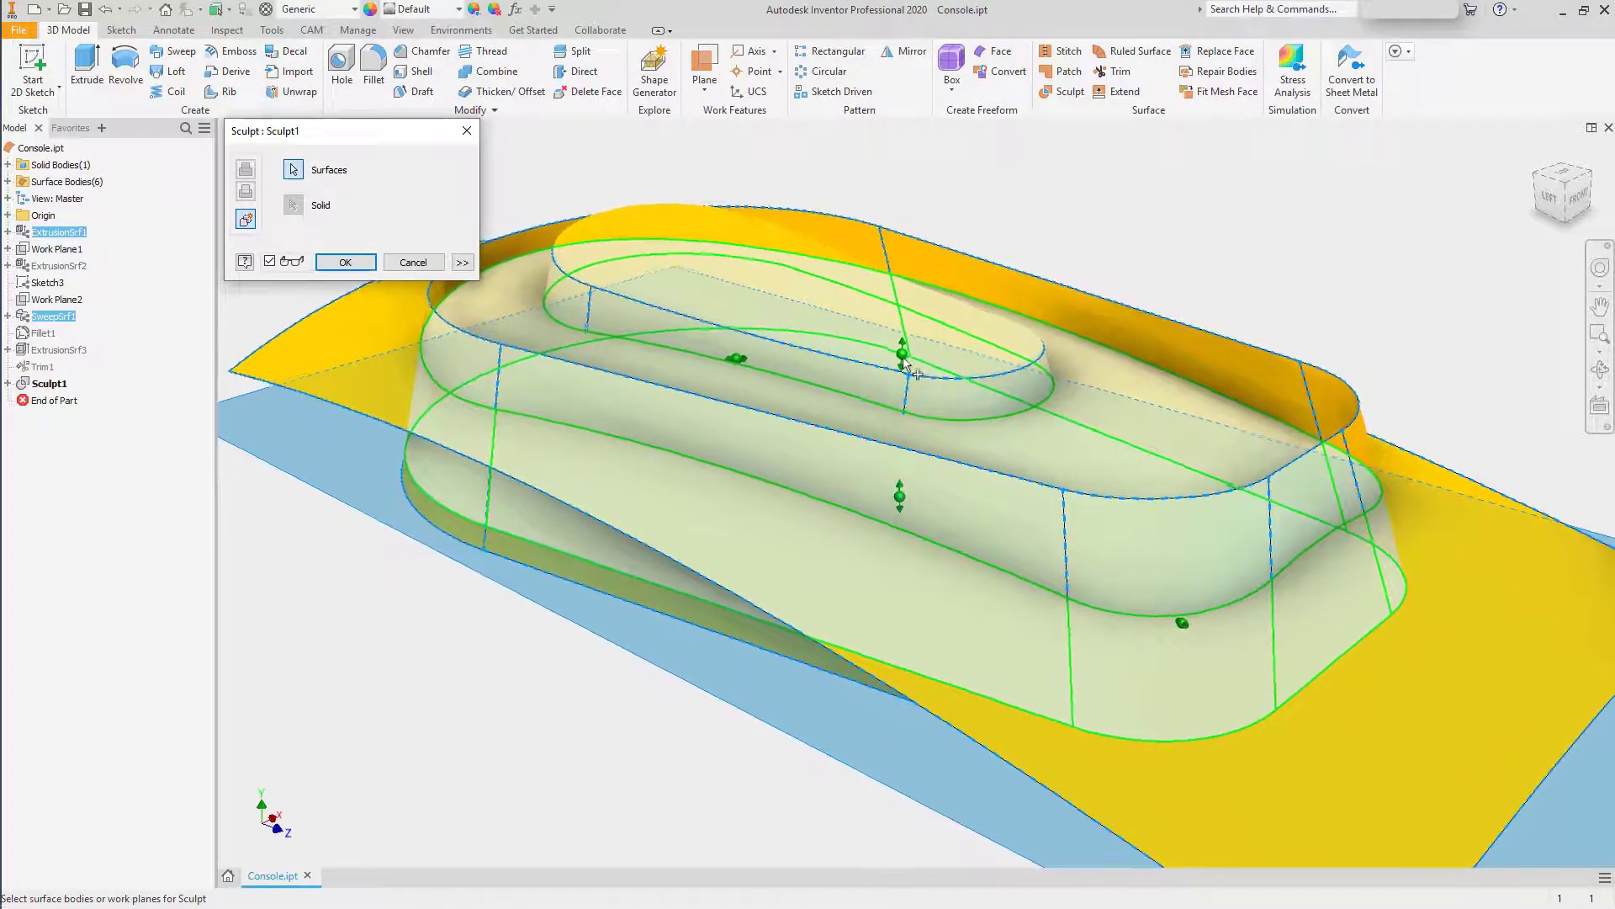
pyautogui.keyDown('shift'); pyautogui.moveTo(1092, 180); pyautogui.dragTo(1094, 178, button='middle'); pyautogui.keyUp('shift')
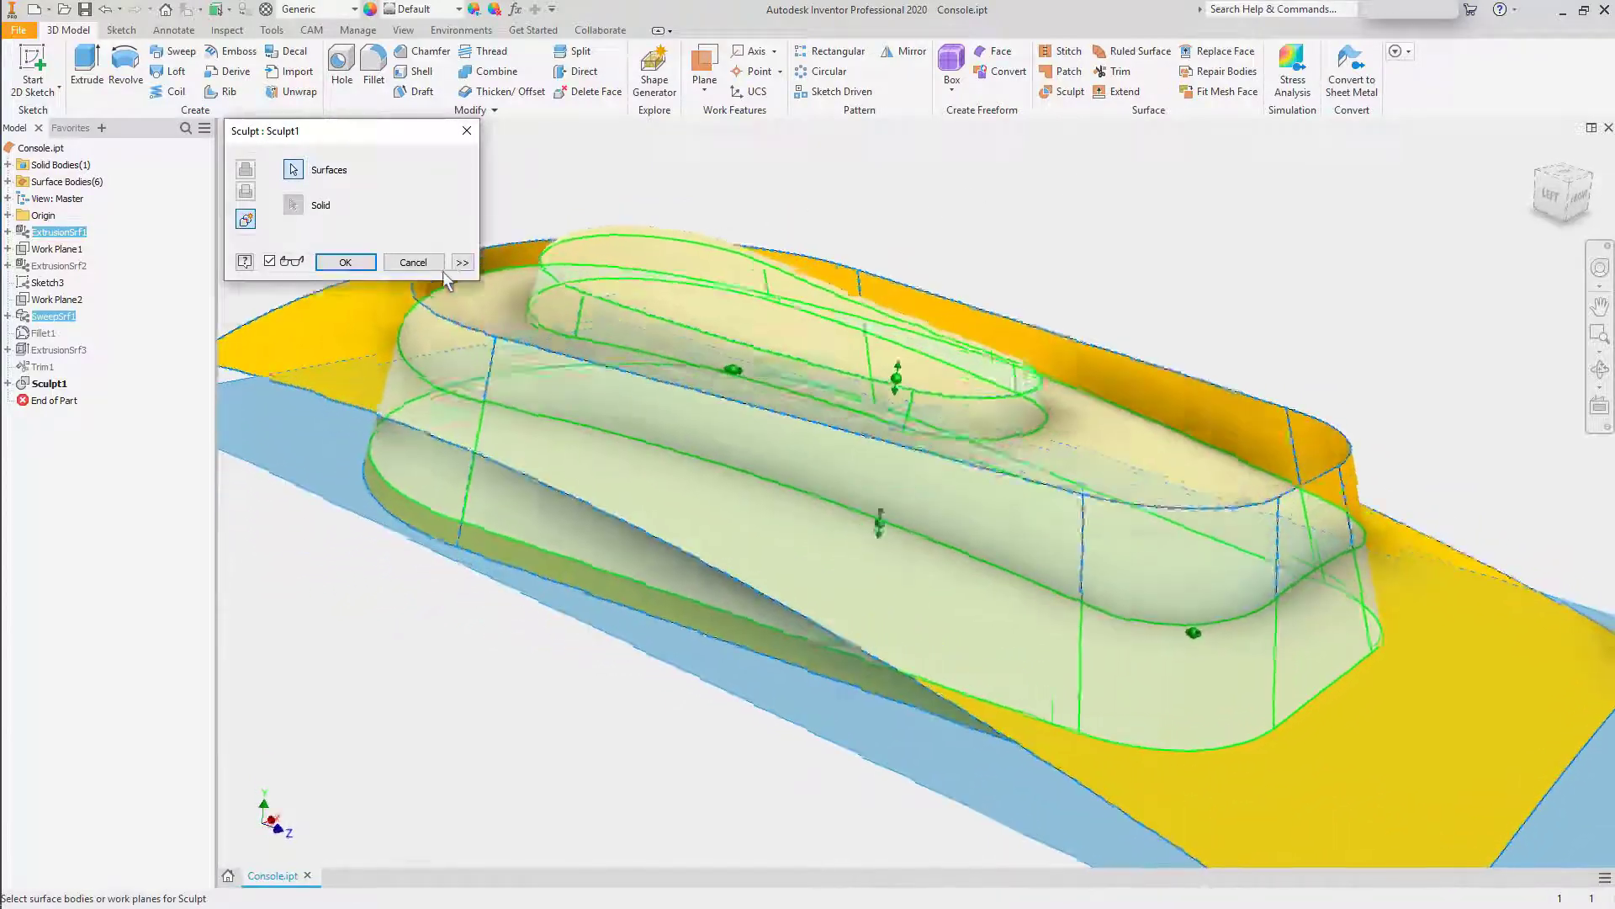
pyautogui.click(351, 262)
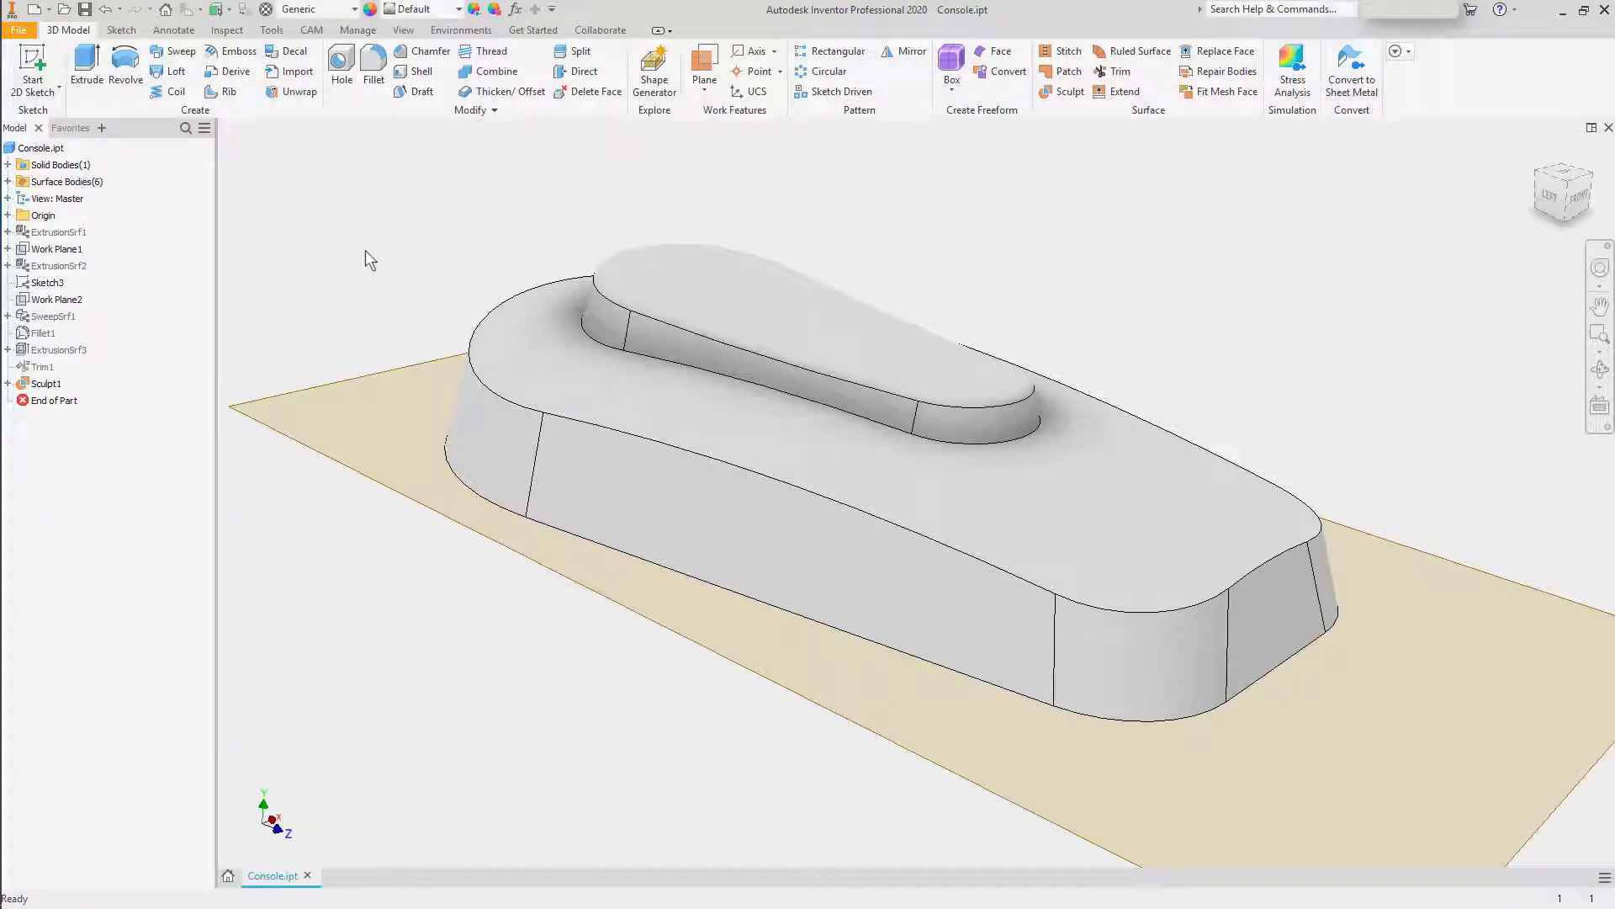
# Fillet the edge loop around the raised oval's base and the outer body's top edge loop with a .3 in radius, Smooth (G2) type
pyautogui.keyDown('shift'); pyautogui.moveTo(360, 246); pyautogui.dragTo(427, 207, button='middle'); pyautogui.keyUp('shift')
pyautogui.rightClick(427, 207)
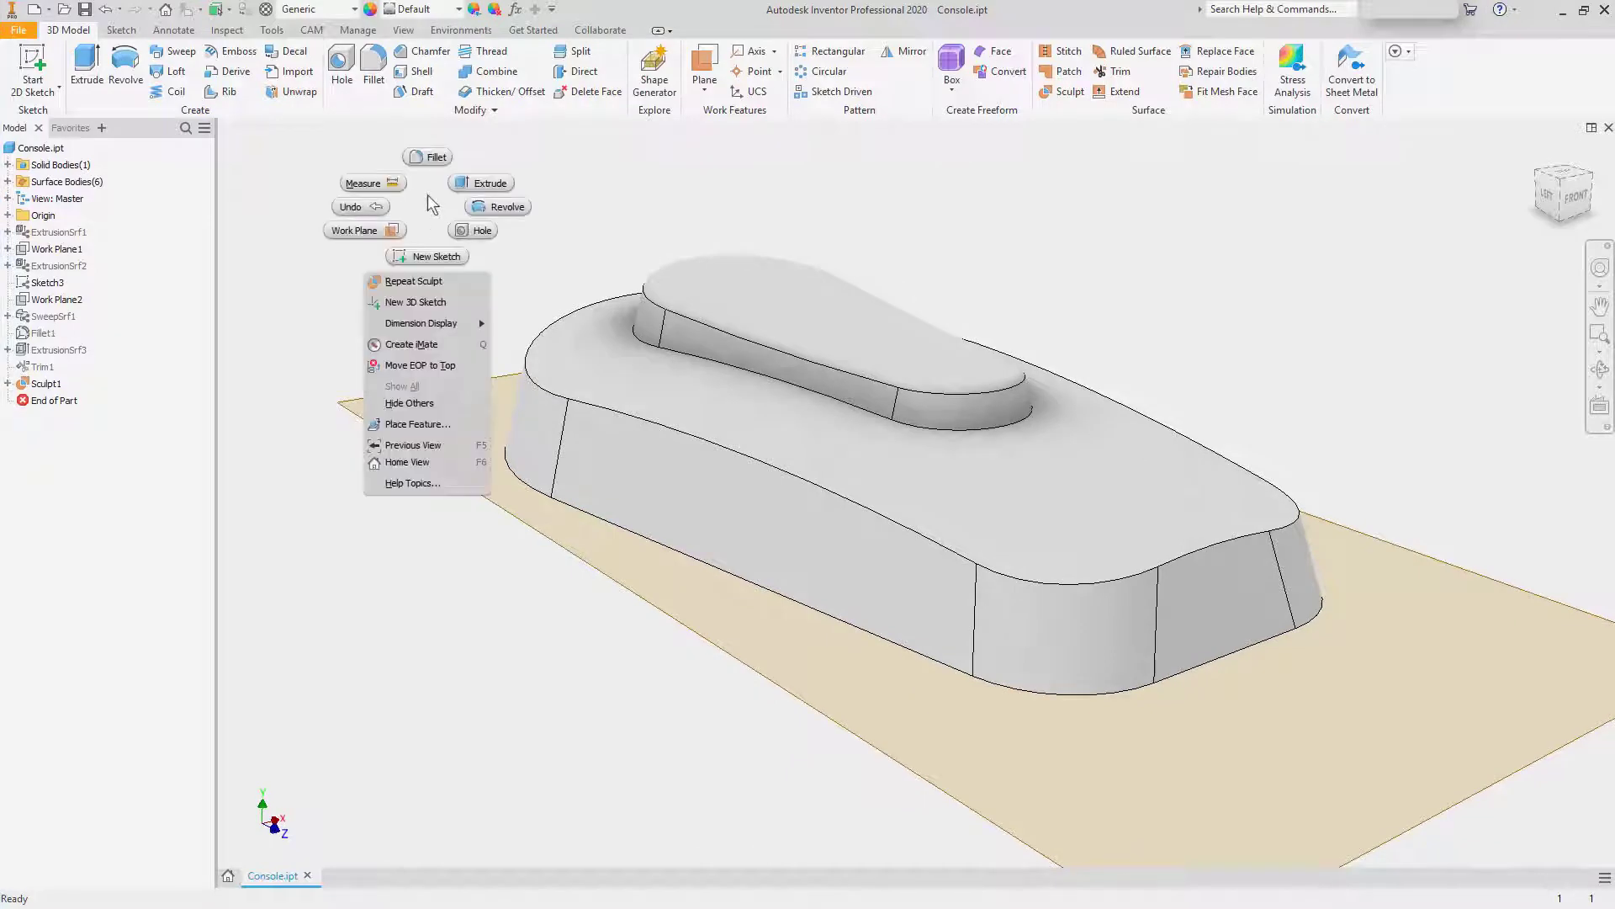
pyautogui.click(430, 160)
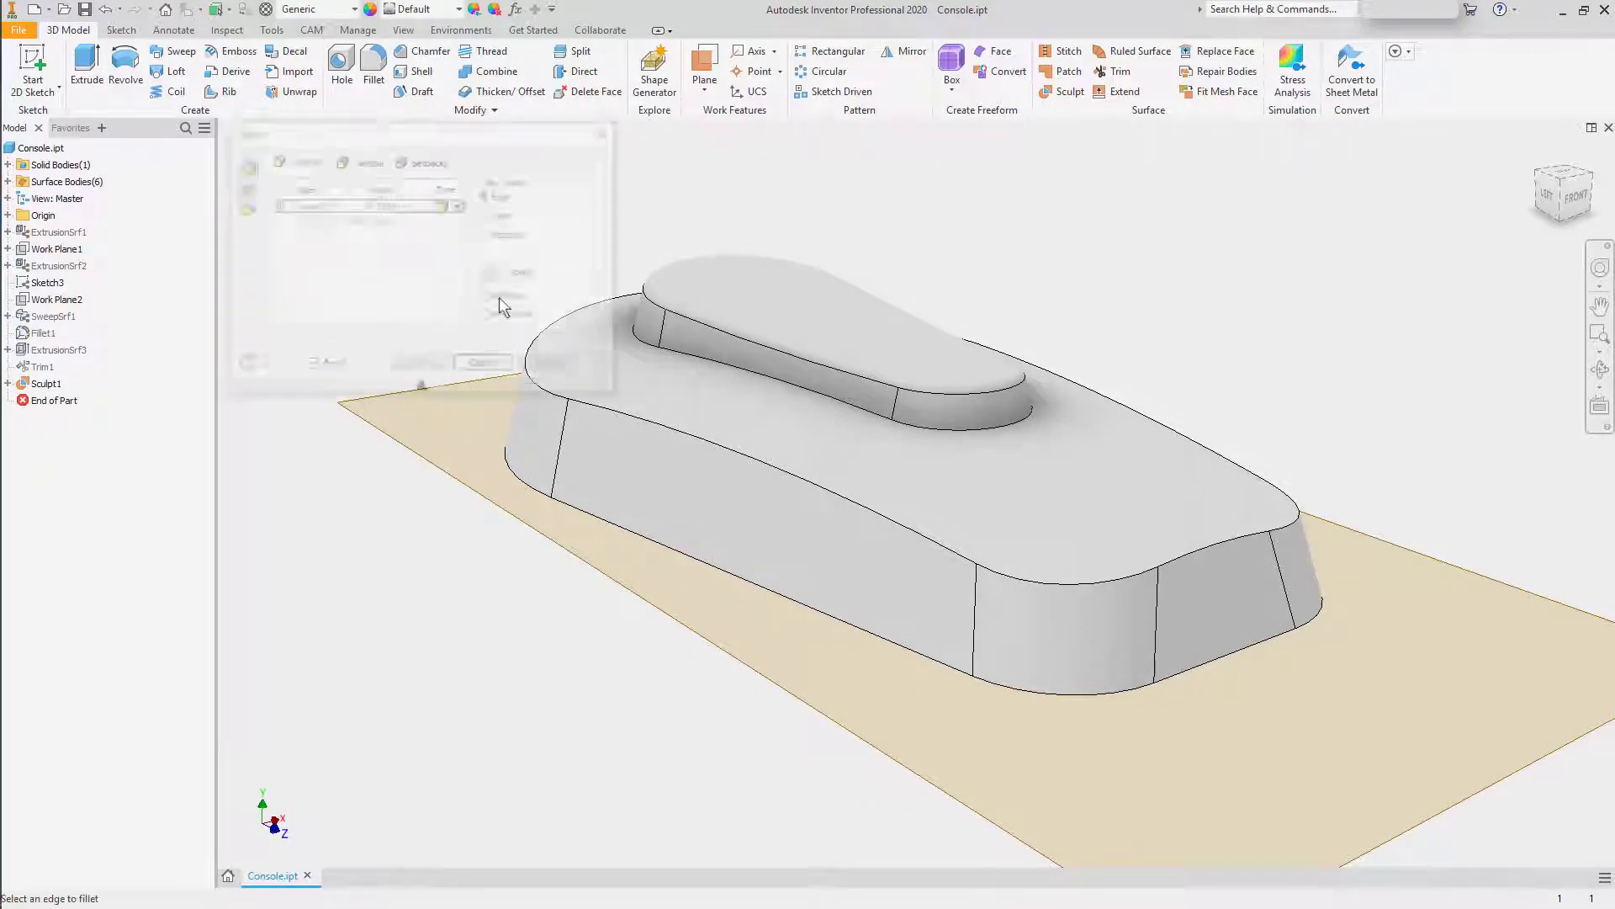
pyautogui.click(650, 344)
pyautogui.click(953, 557)
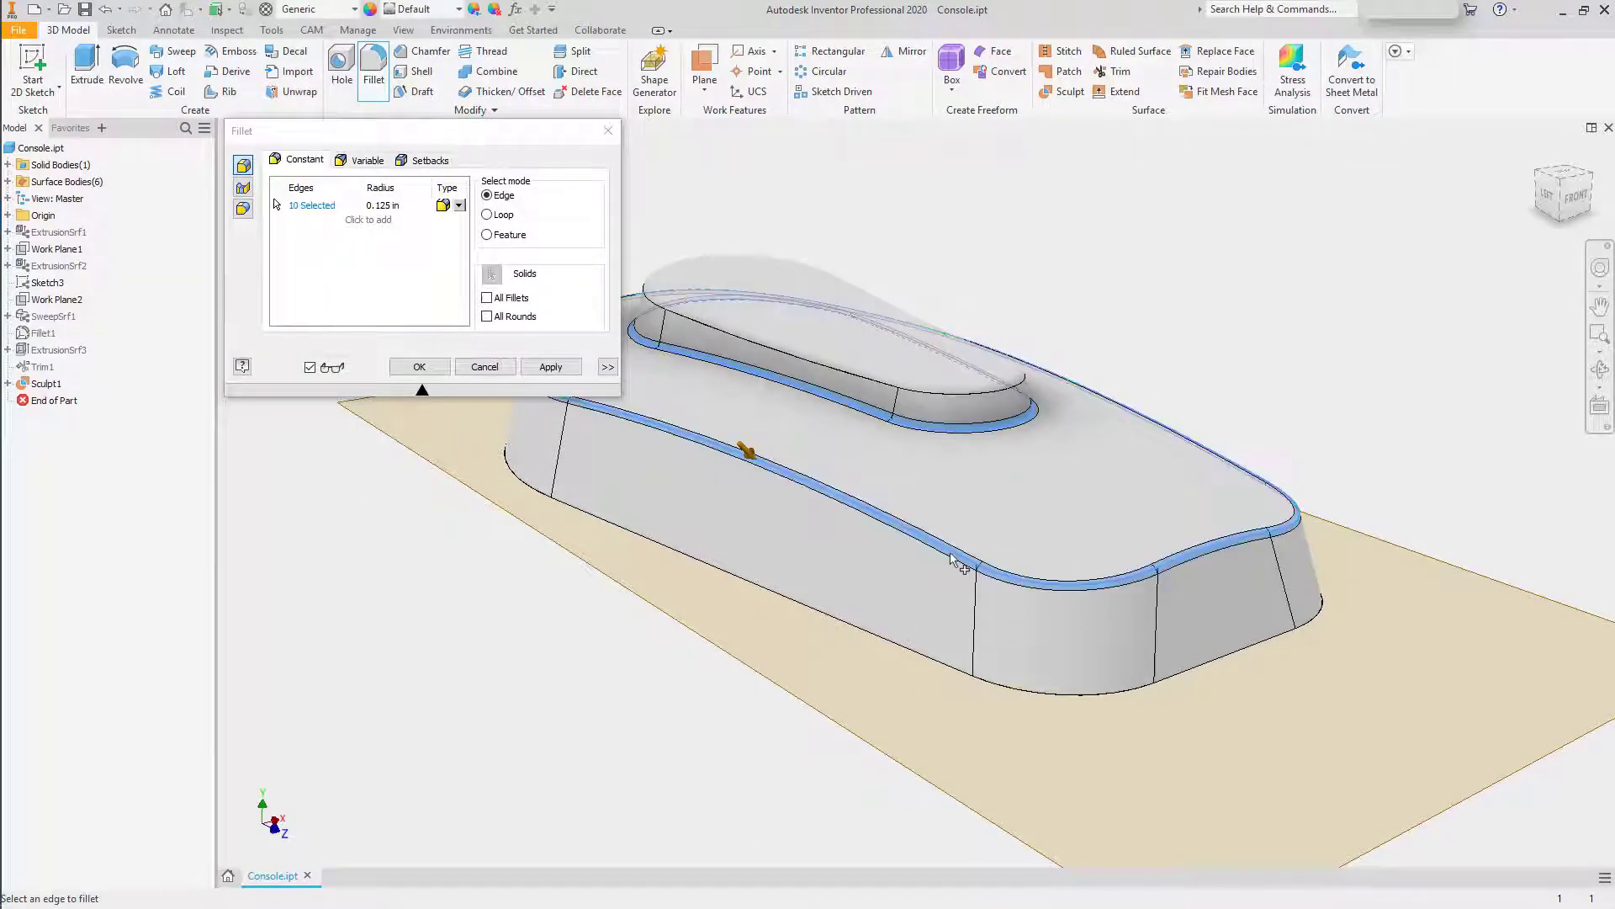
pyautogui.click(399, 205)
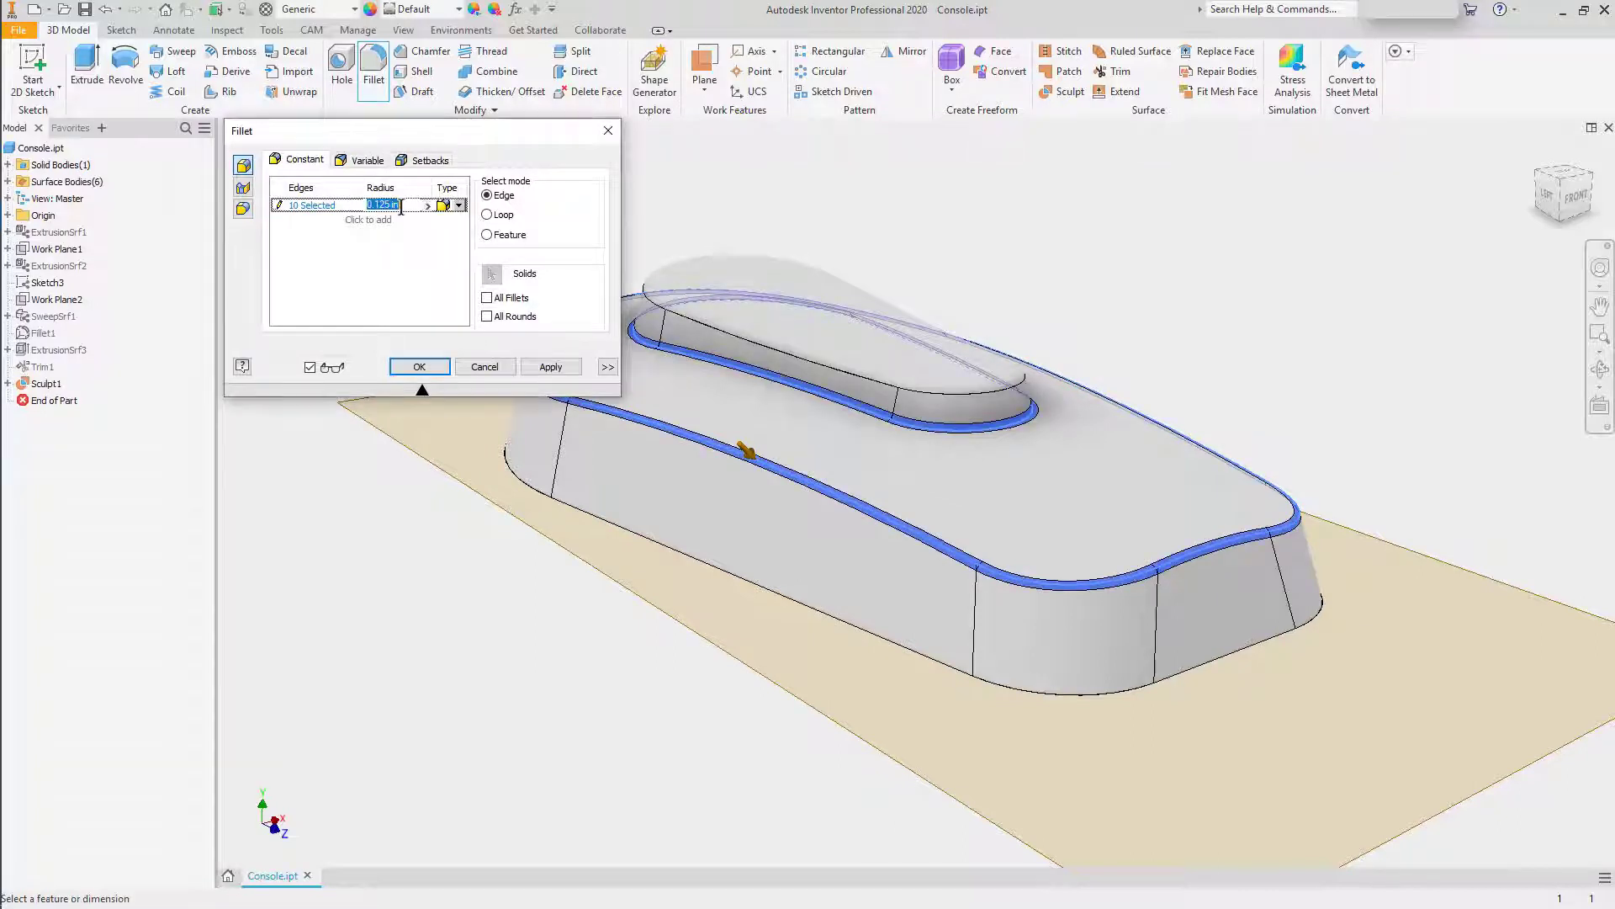
pyautogui.write('3')
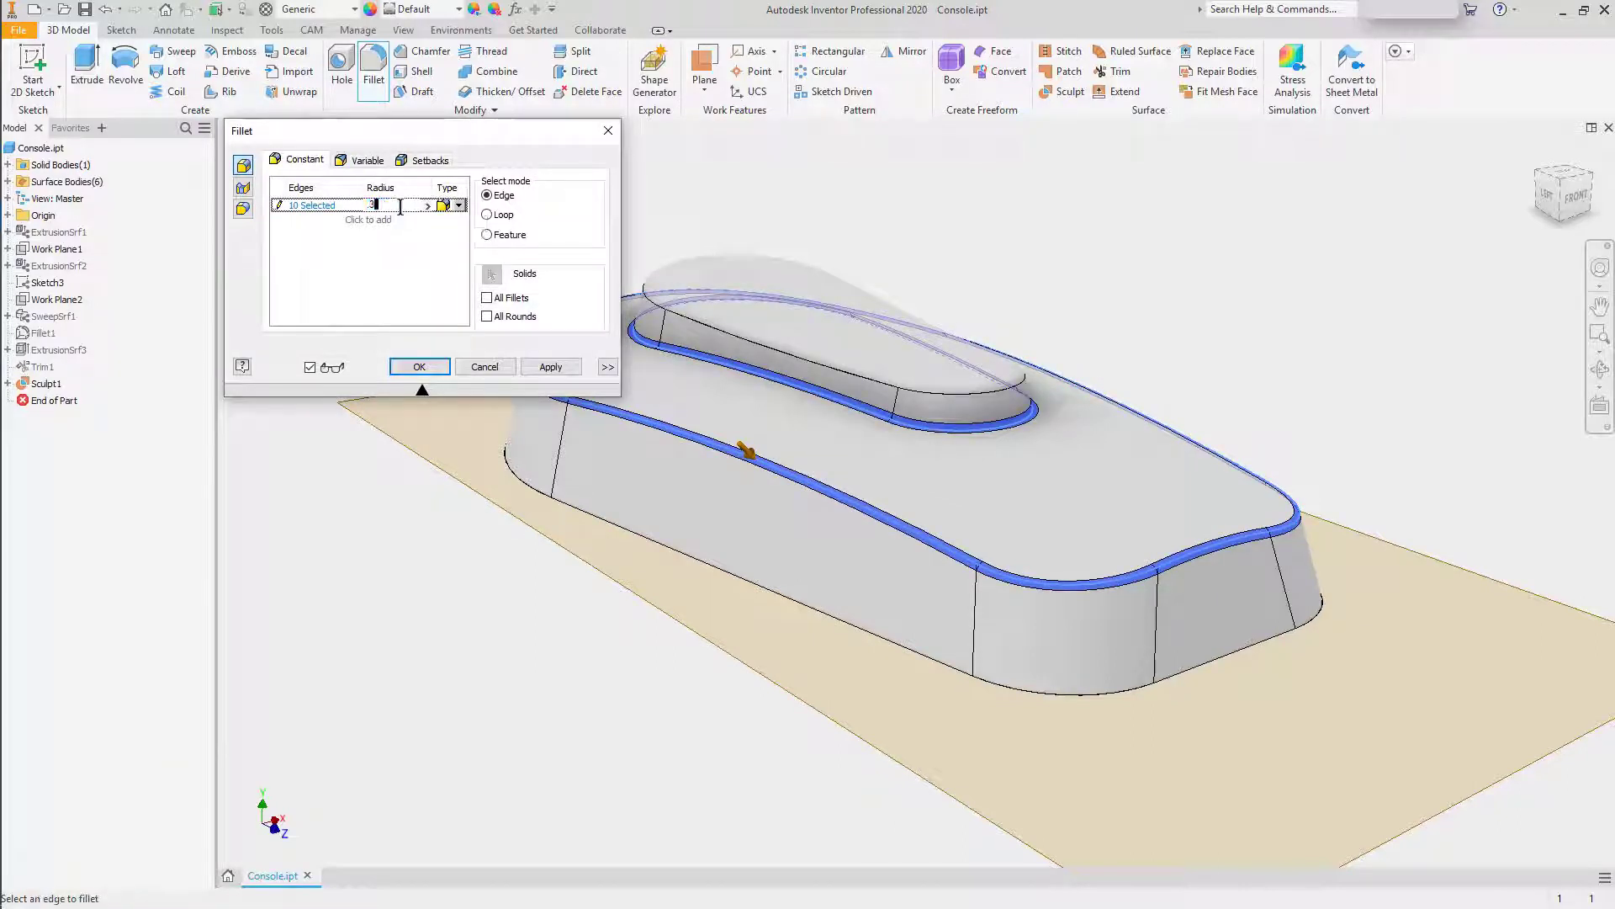
pyautogui.click(459, 206)
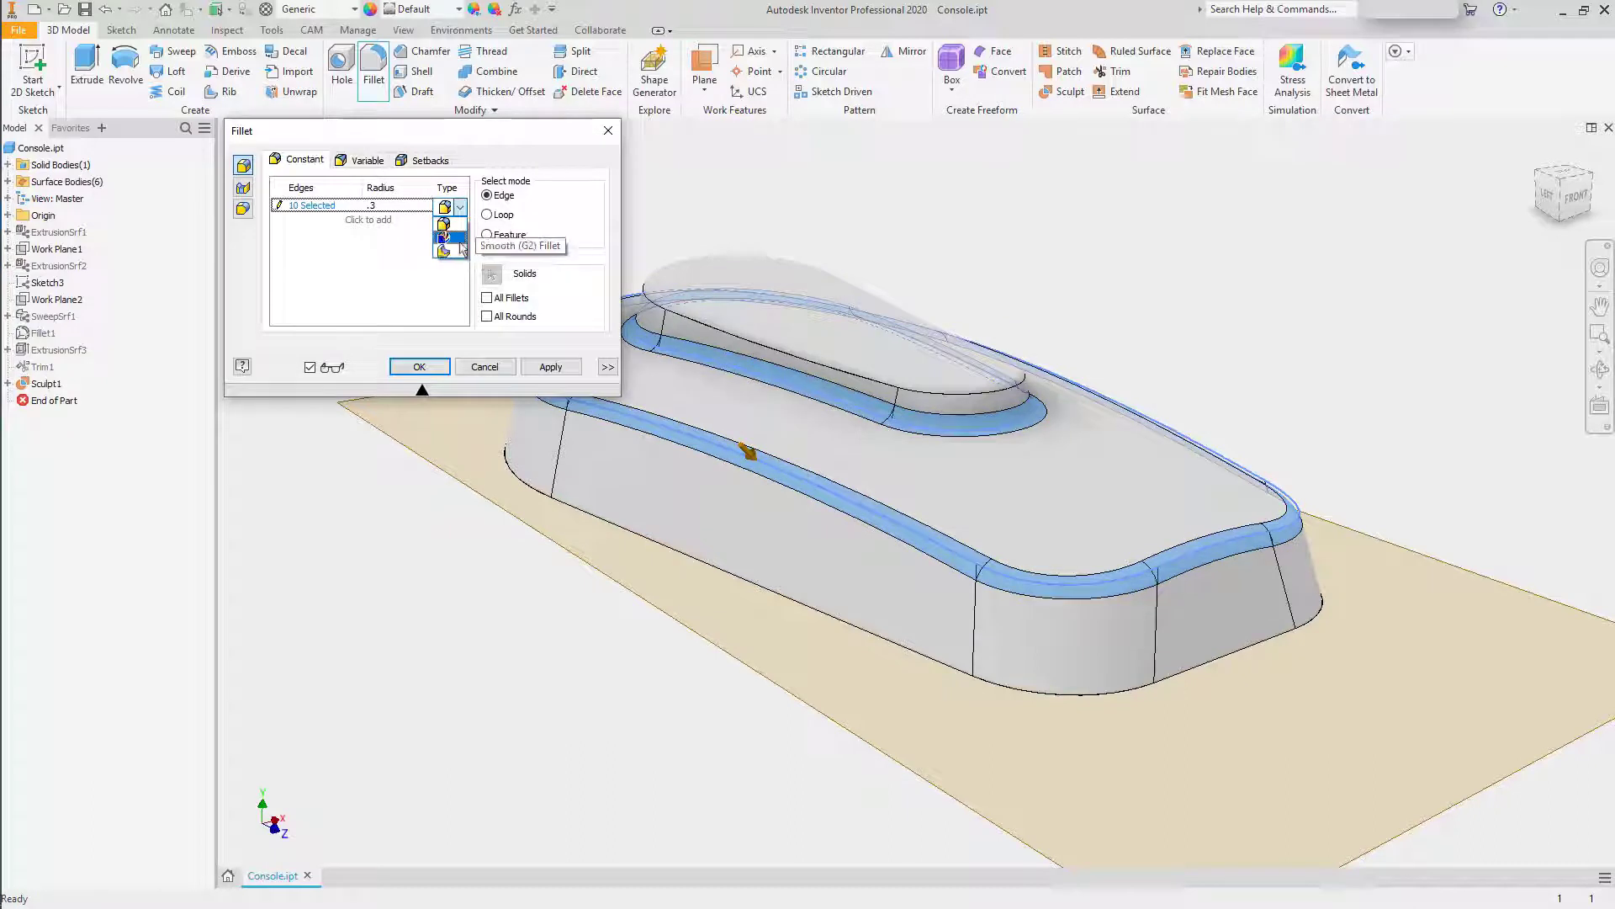
pyautogui.click(461, 240)
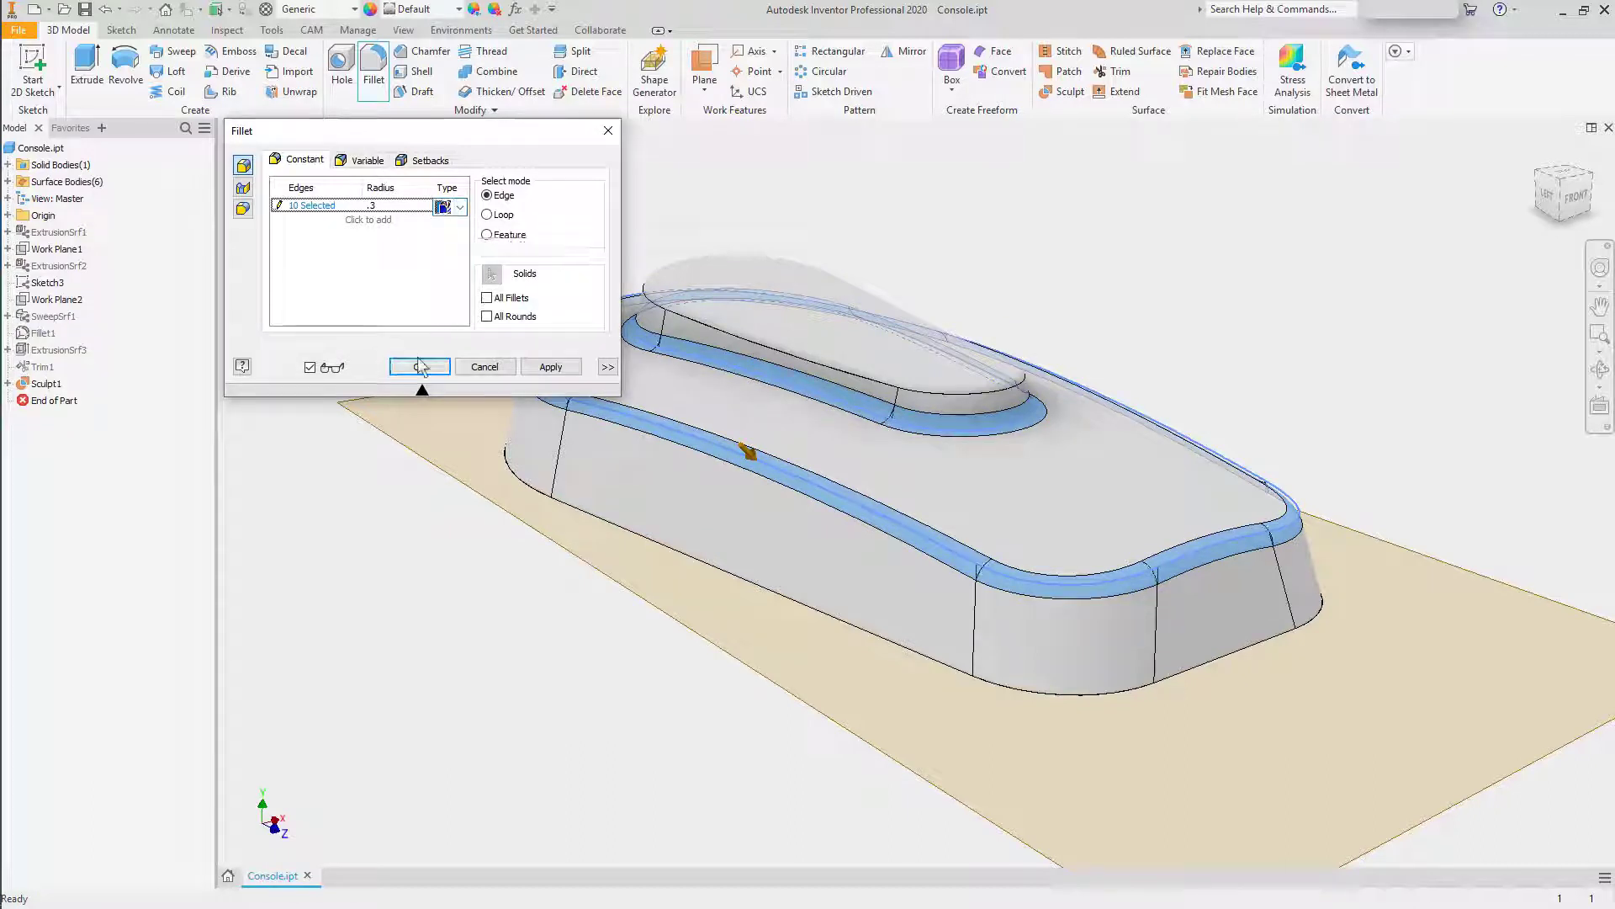
pyautogui.click(419, 366)
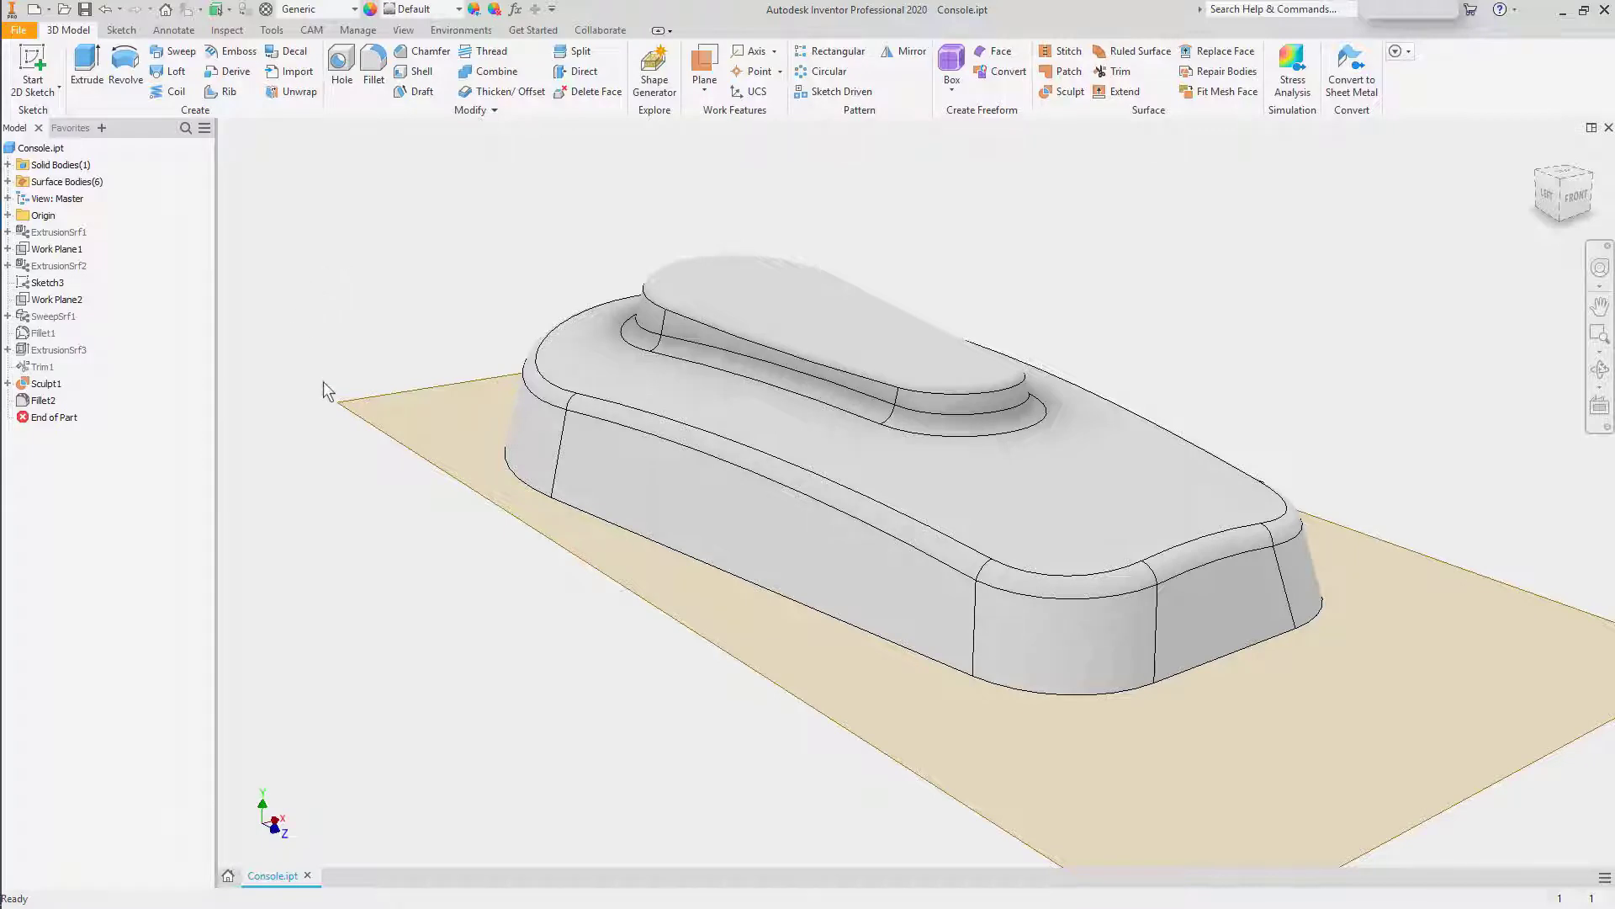
# Hide the base work plane beneath the console
pyautogui.click(341, 402)
pyautogui.rightClick(341, 401)
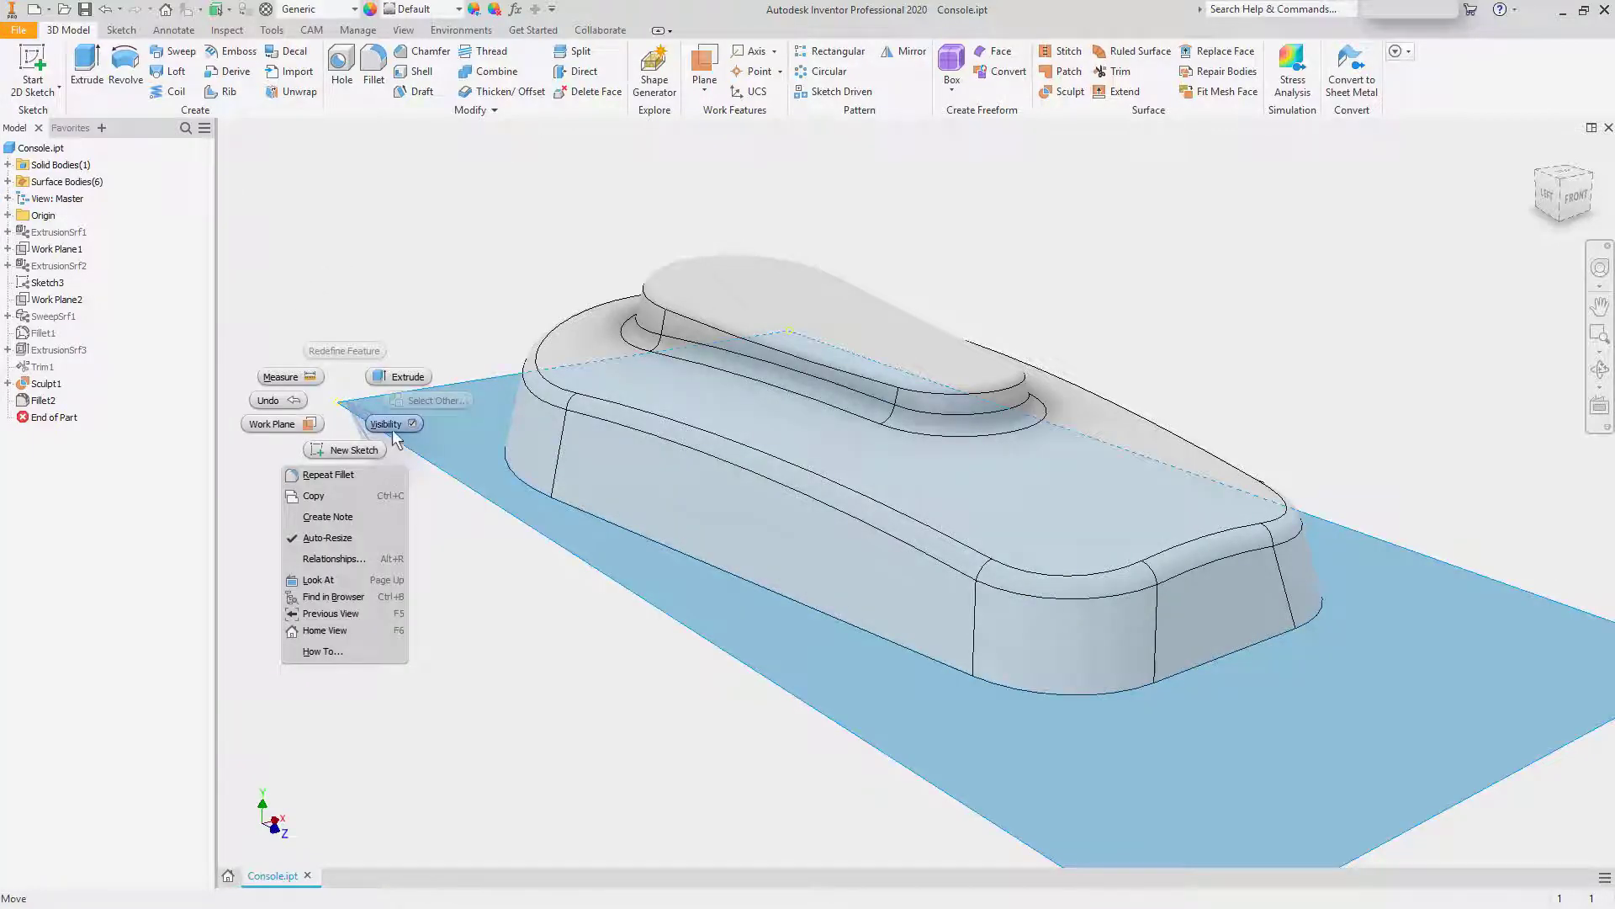
pyautogui.click(392, 425)
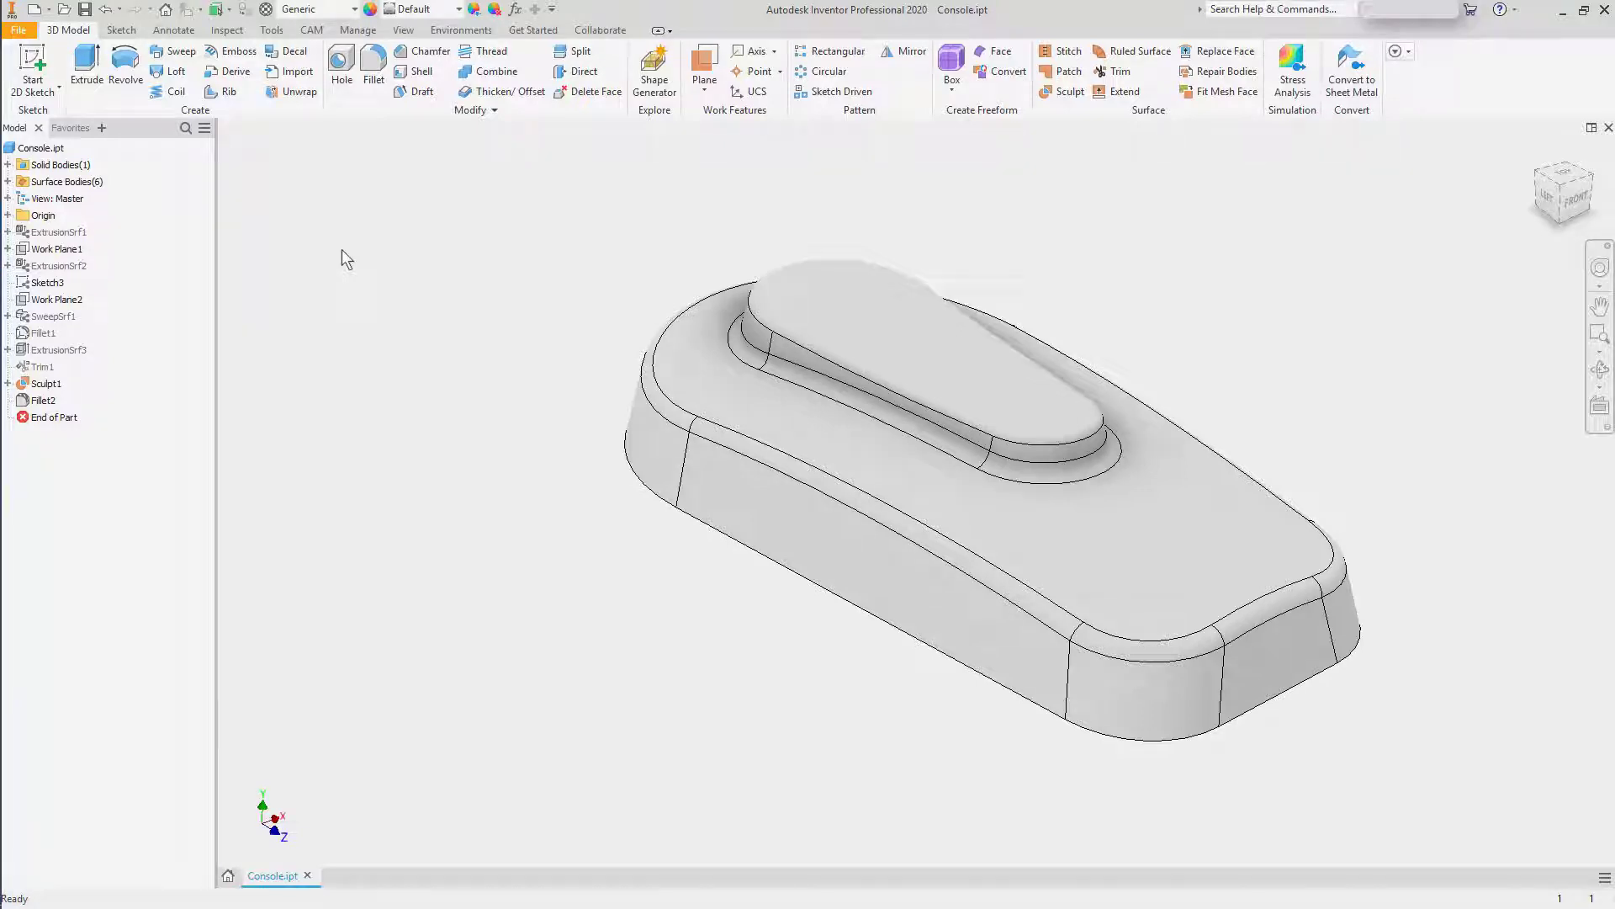
# Unwrap the console's outer face chain with Position at Origin turned off, placing the flattened surface beside the solid body
pyautogui.click(295, 93)
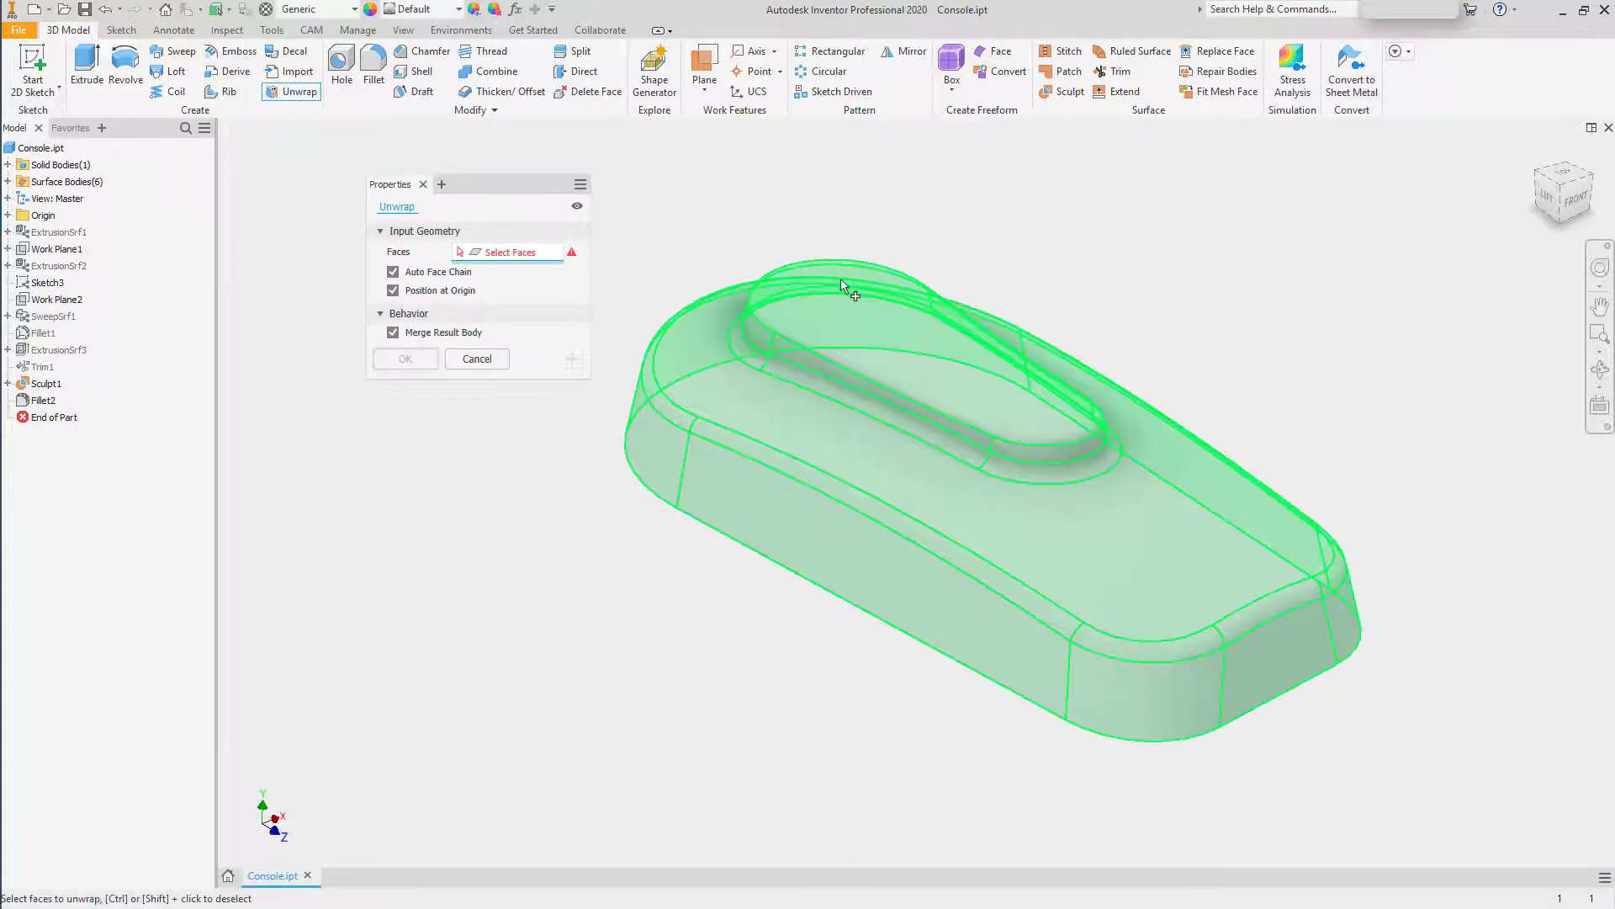
pyautogui.click(825, 206)
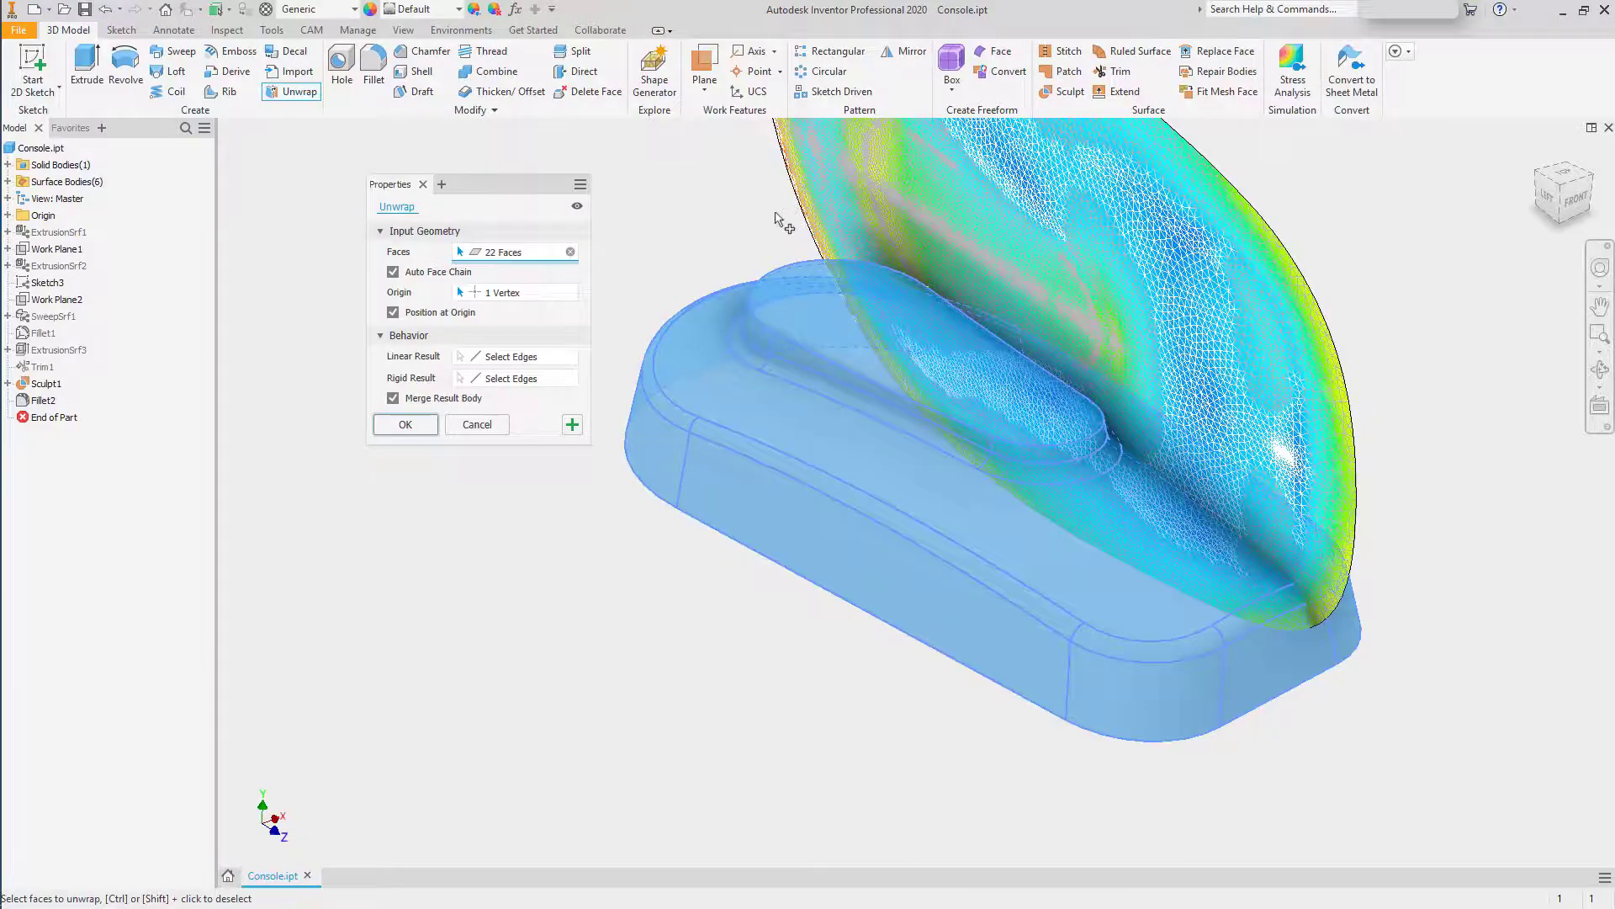
pyautogui.keyDown('shift'); pyautogui.moveTo(773, 215); pyautogui.dragTo(728, 245, button='middle'); pyautogui.keyUp('shift')
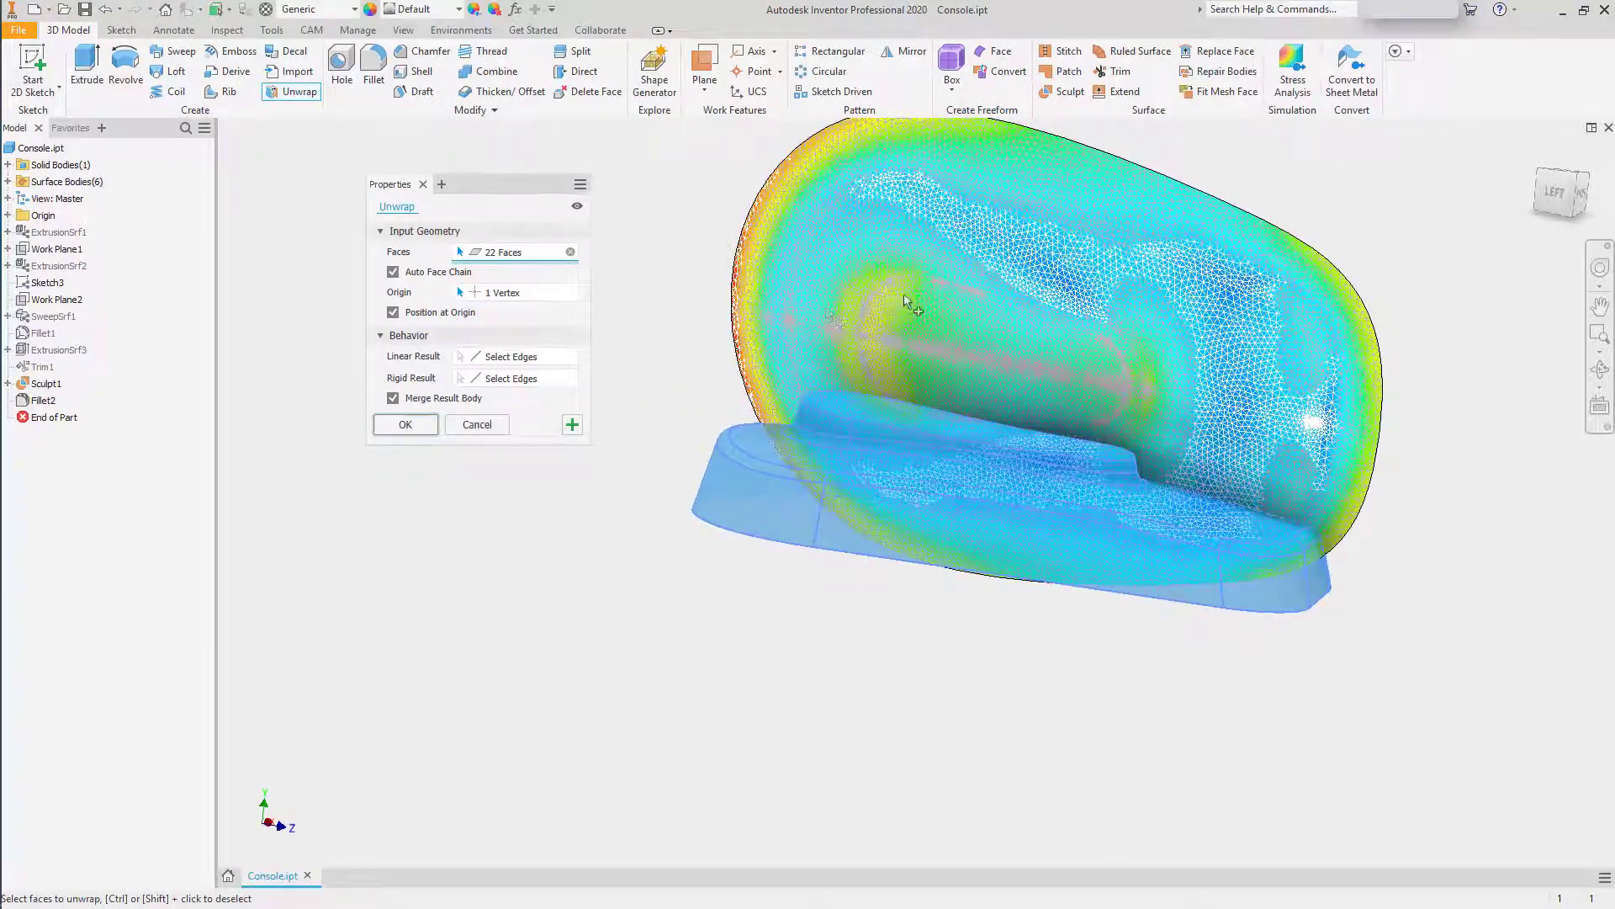
pyautogui.click(393, 313)
pyautogui.keyDown('shift'); pyautogui.moveTo(397, 699); pyautogui.dragTo(581, 653, button='middle'); pyautogui.keyUp('shift')
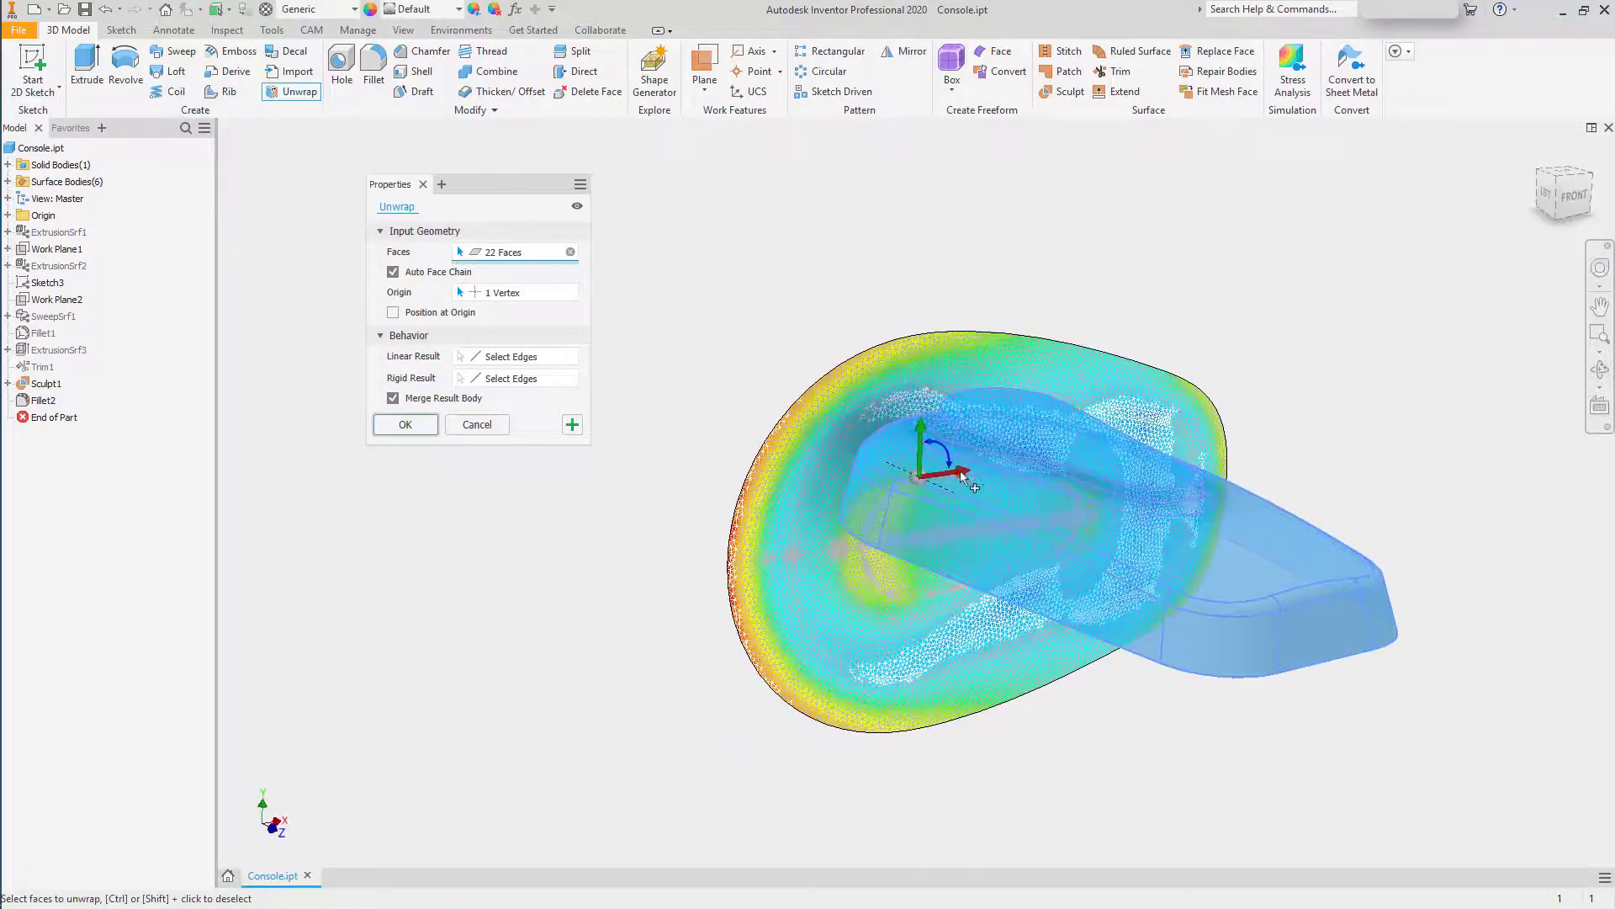
pyautogui.moveTo(964, 474); pyautogui.dragTo(475, 553)
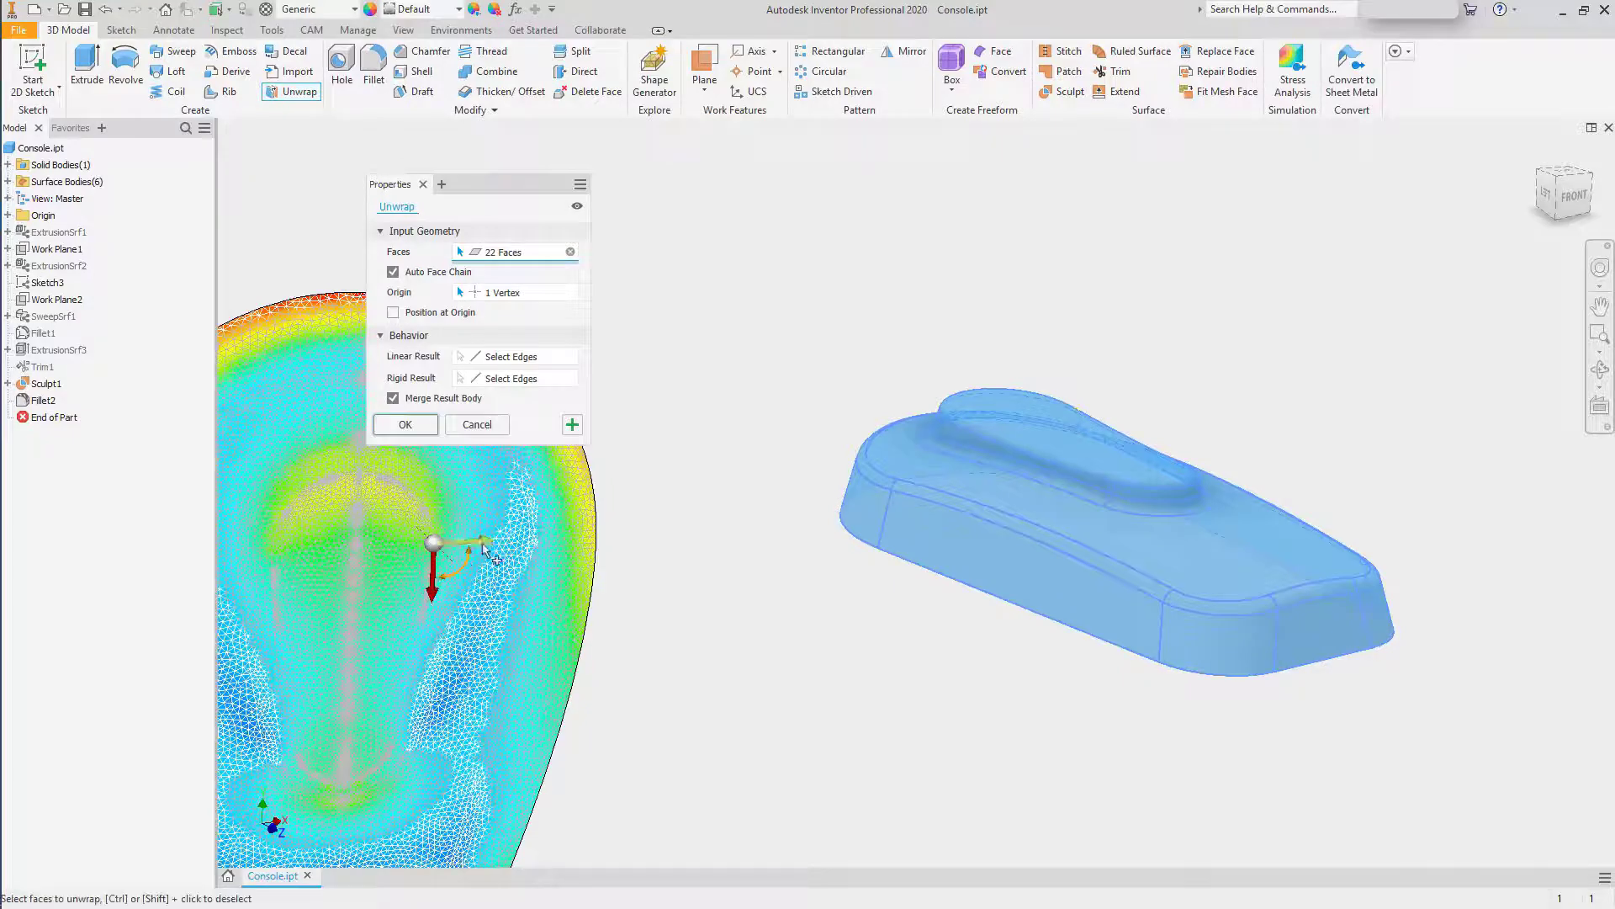
pyautogui.click(412, 424)
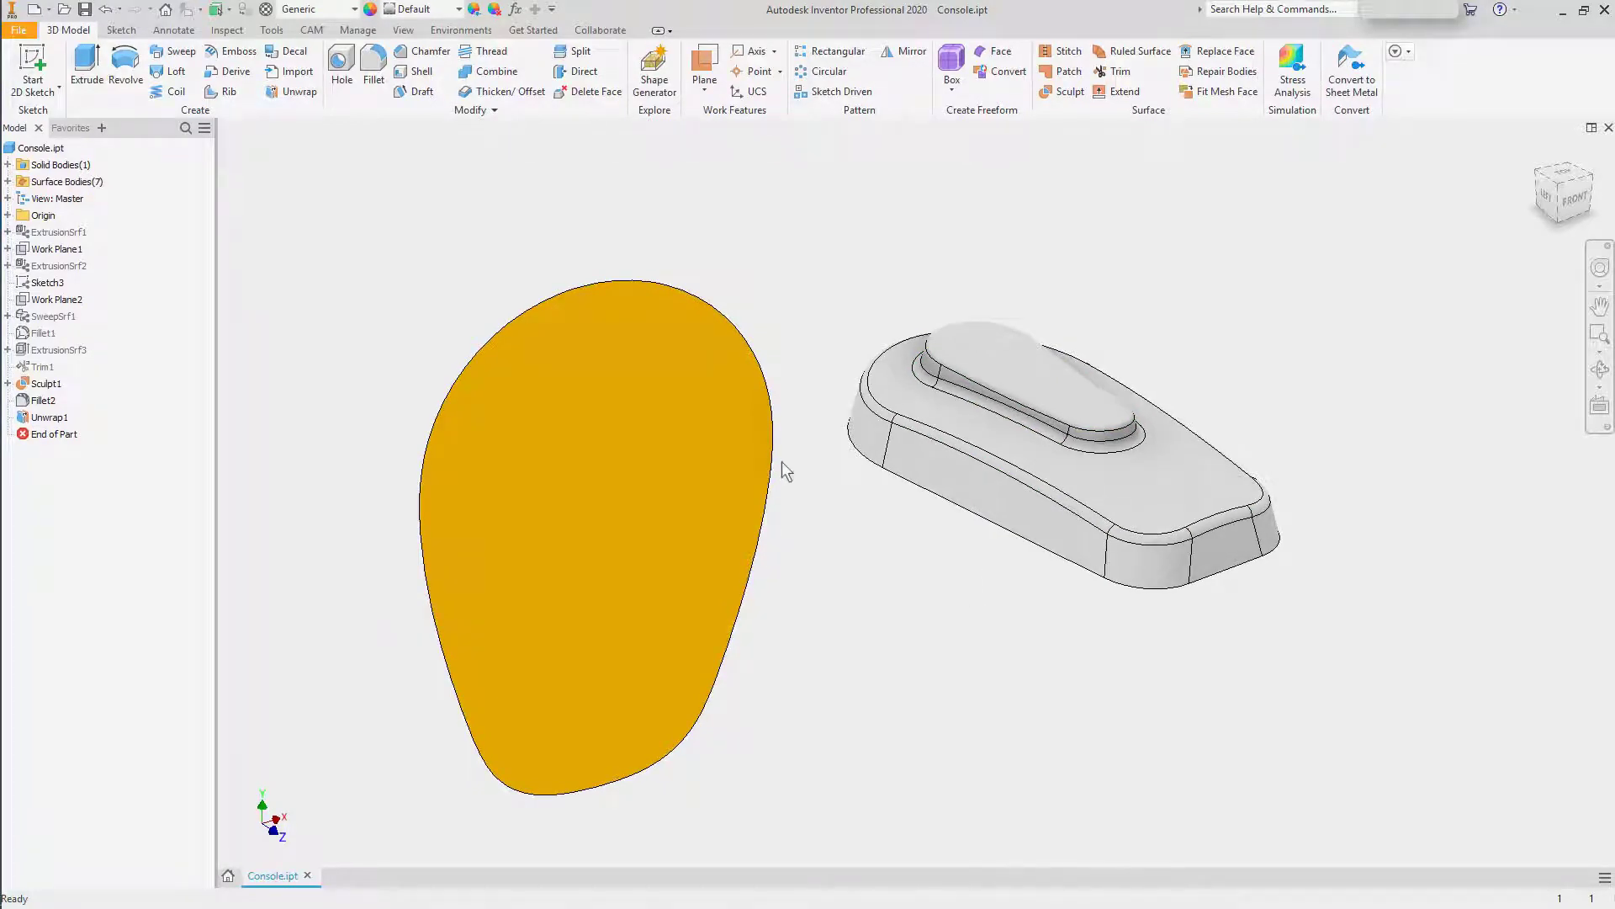
# Edit the first extruded surface's sketch, set the profile's overall length to 12.5 in, and finish the sketch
pyautogui.click(7, 231)
pyautogui.click(52, 251)
pyautogui.doubleClick(50, 252)
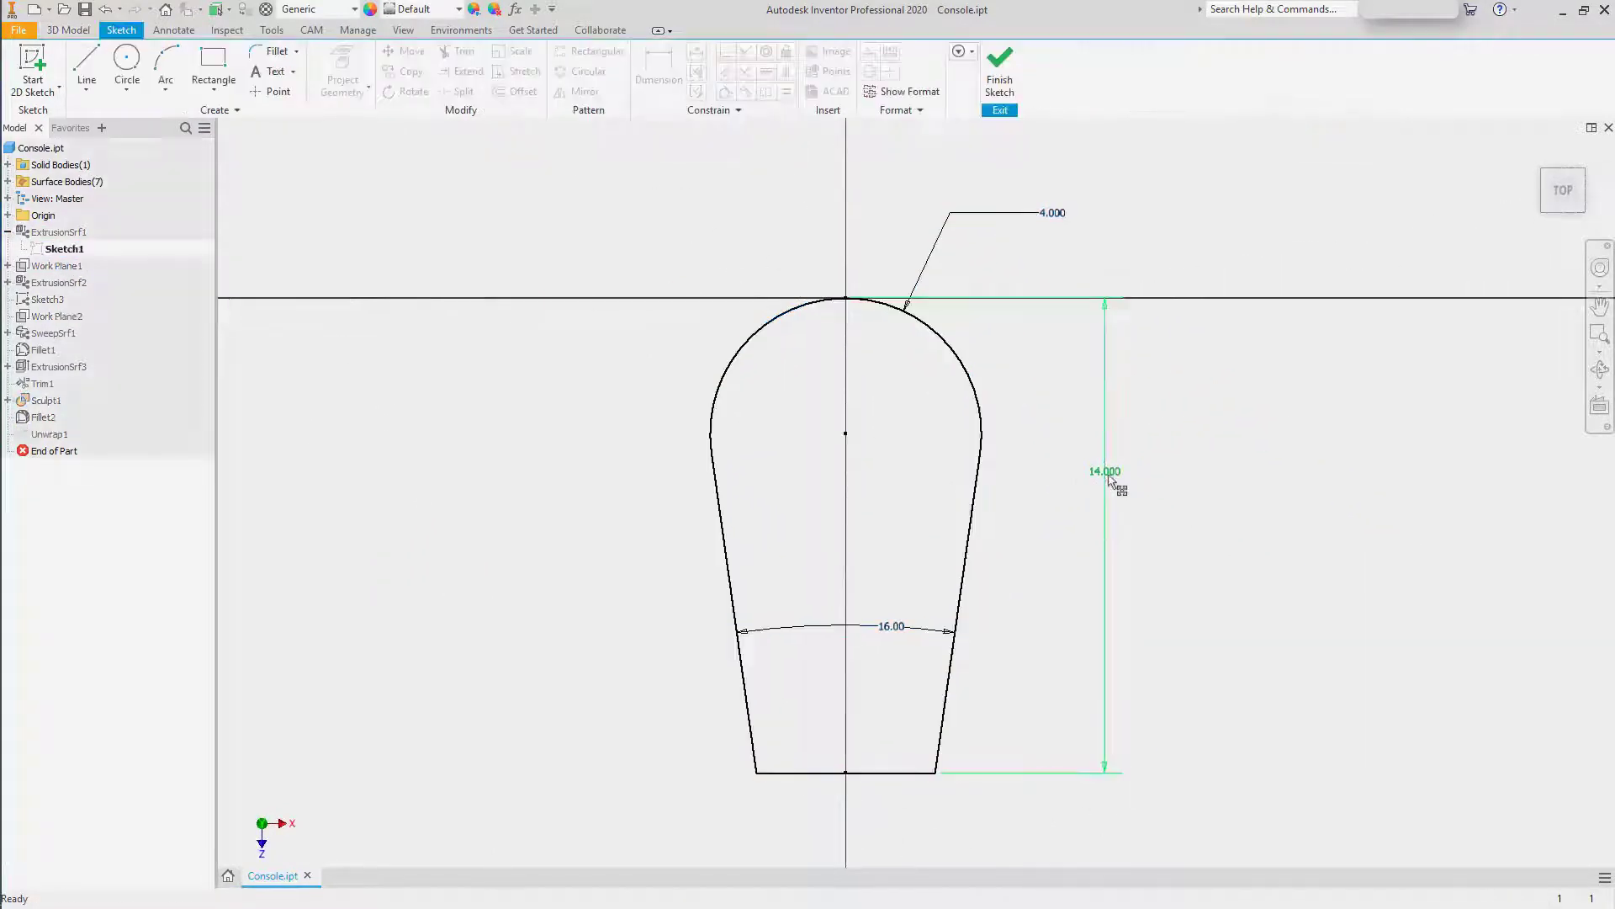
pyautogui.doubleClick(1109, 477)
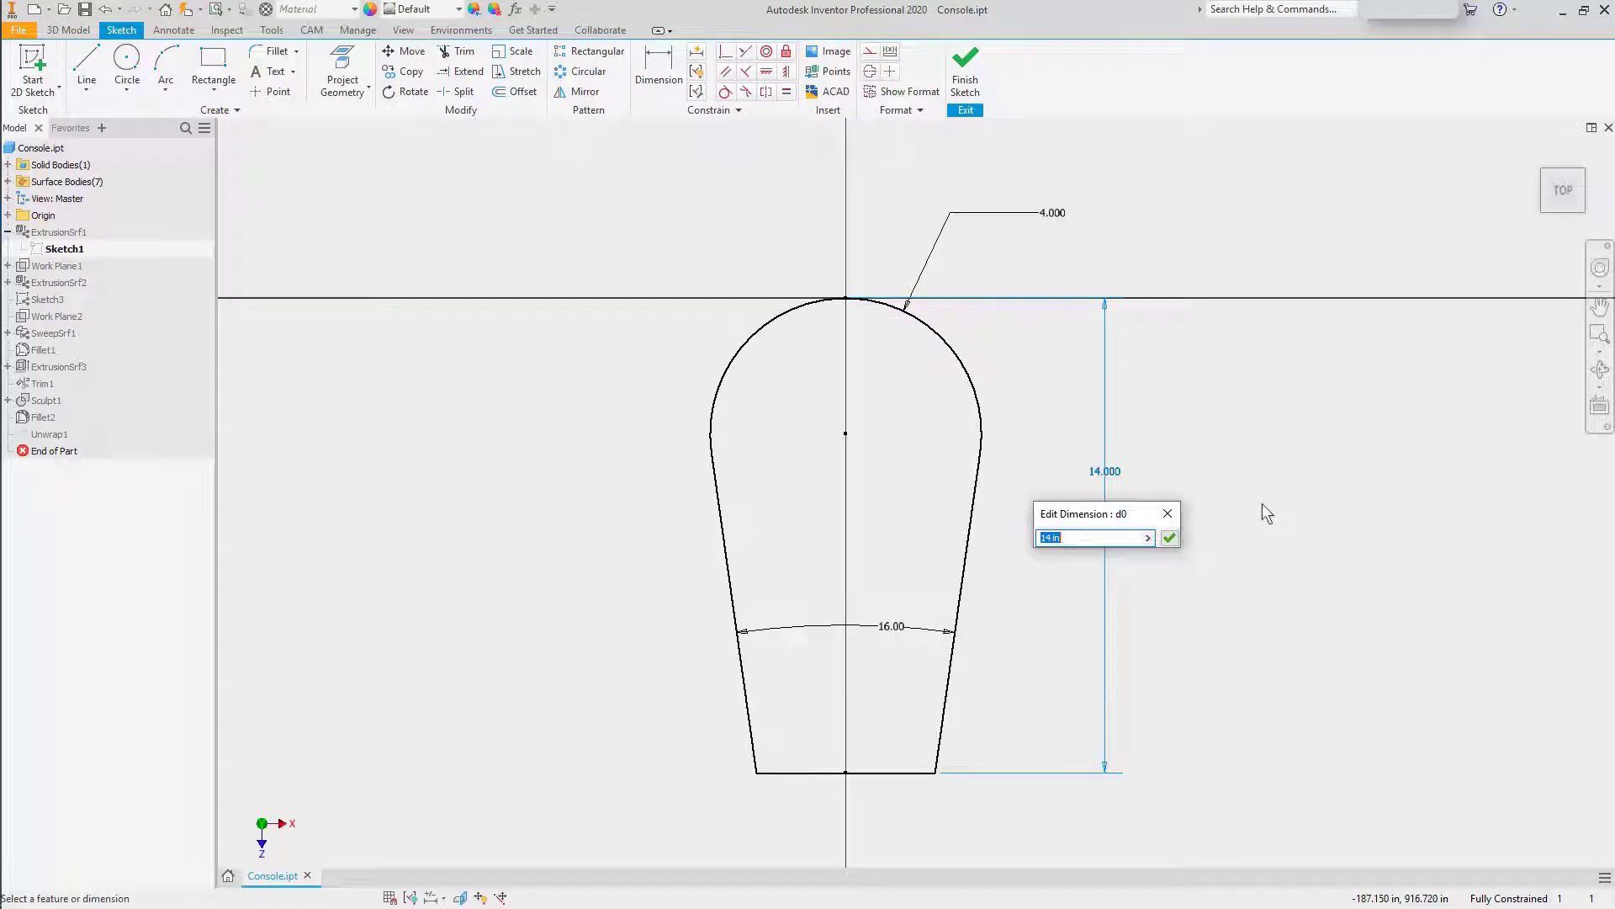
pyautogui.write('12.5')
pyautogui.press('Return')
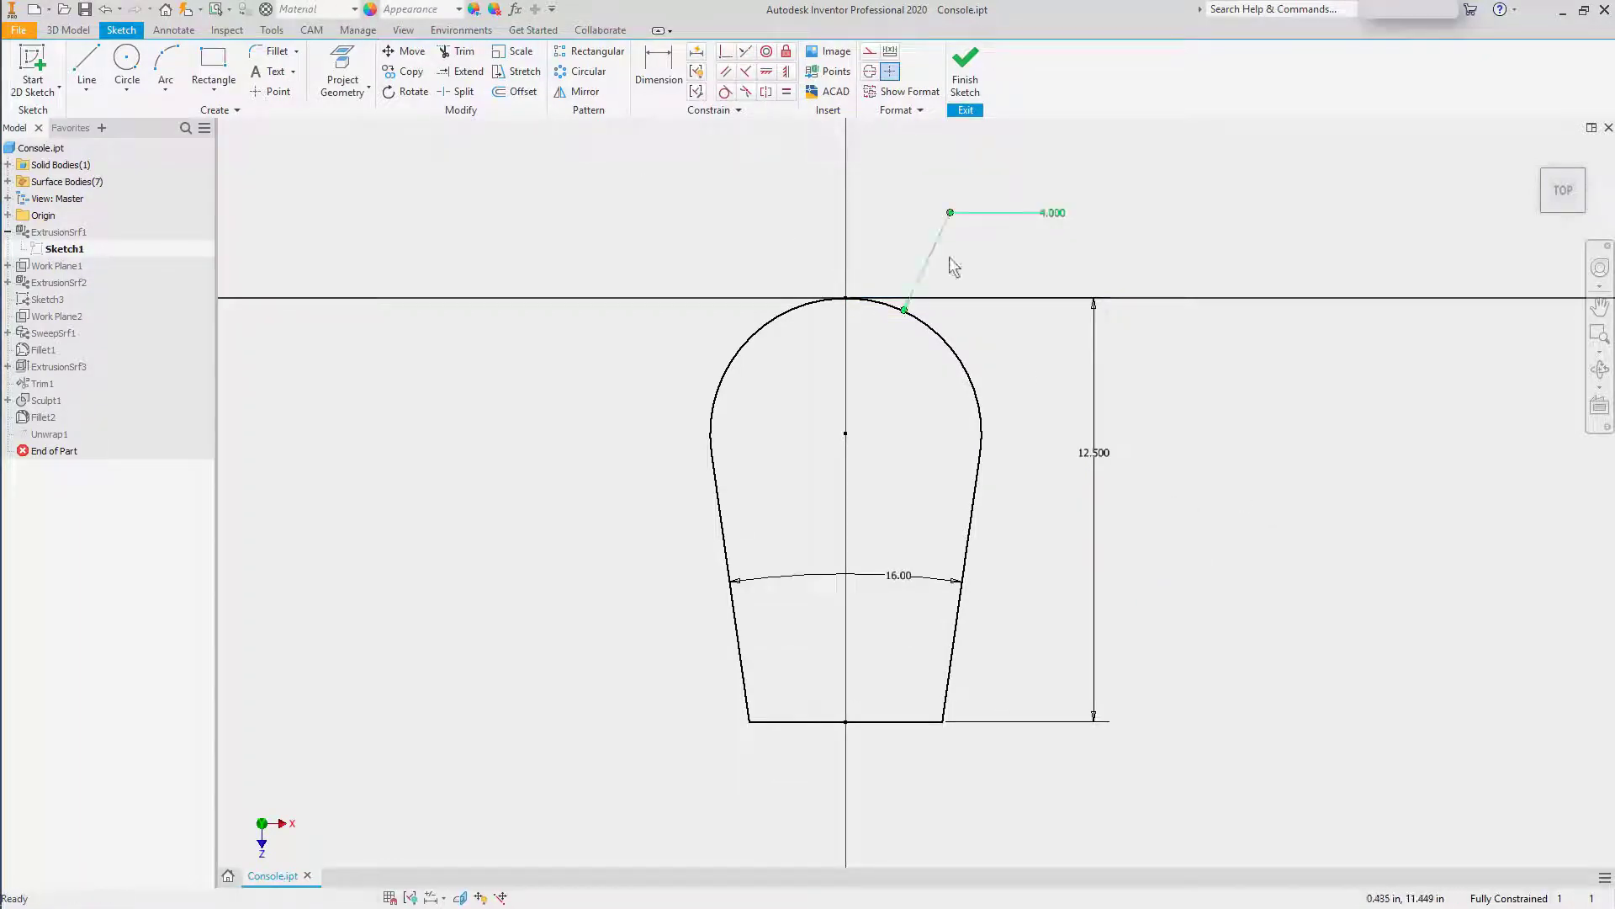
pyautogui.click(965, 68)
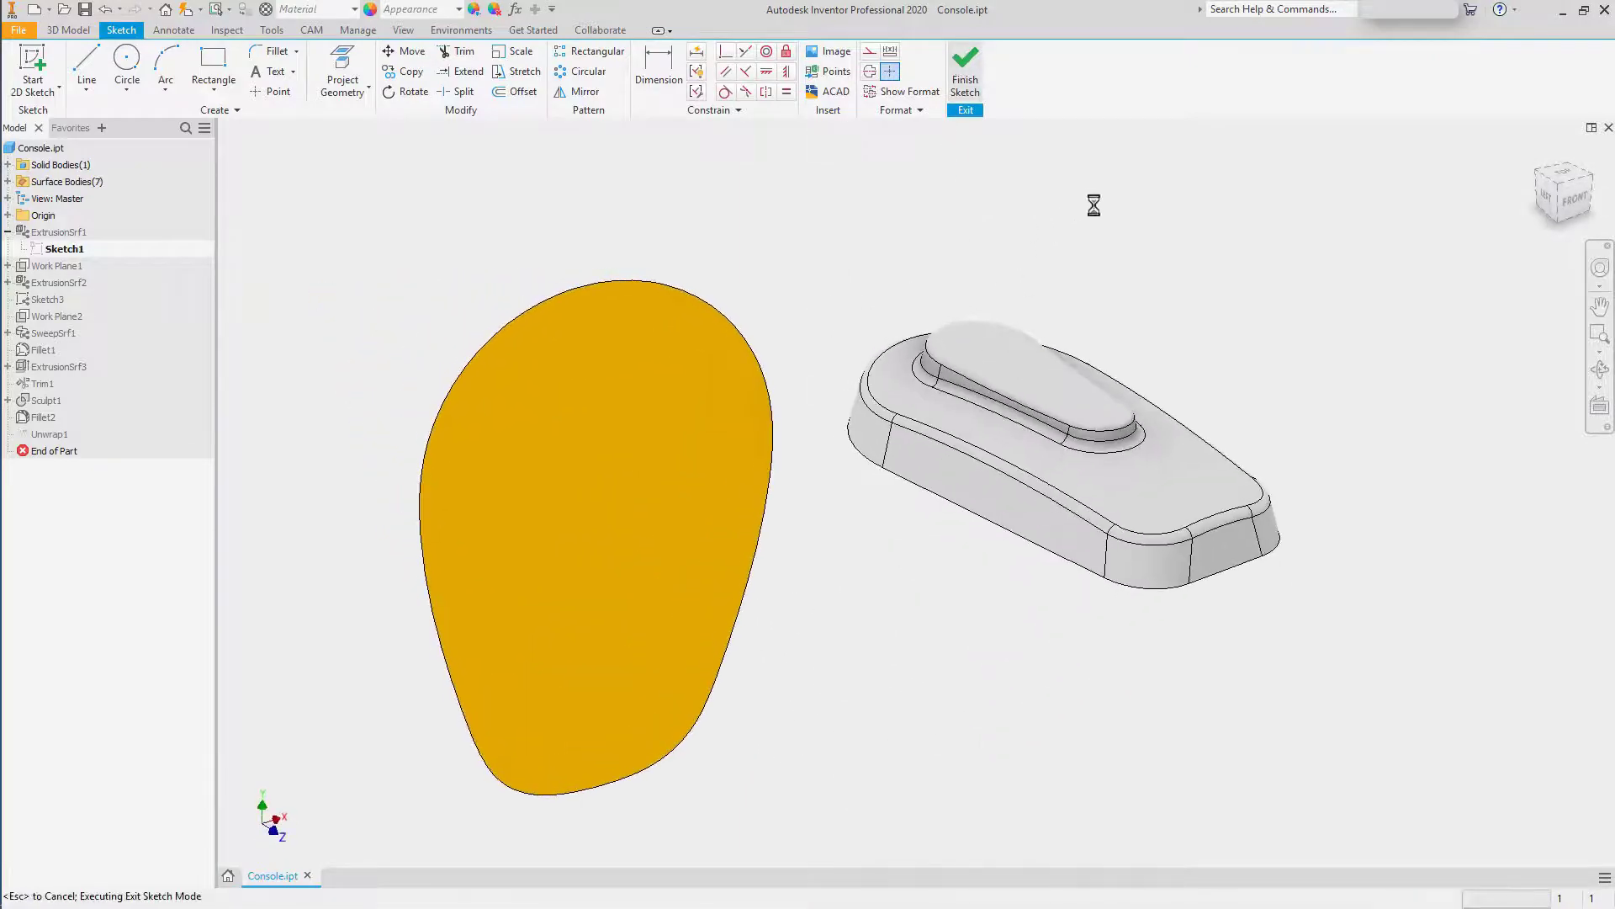